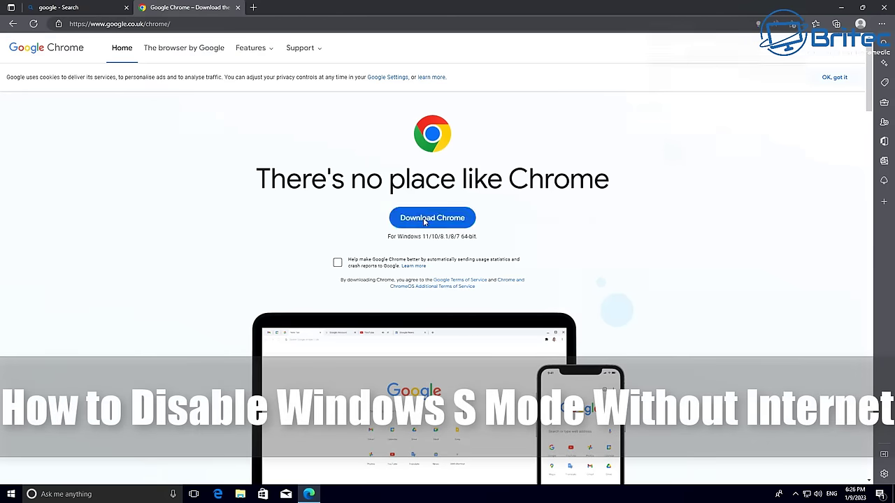
Step: Download the Chrome installer and try to run ChromeSetup.exe
left_click(424, 218)
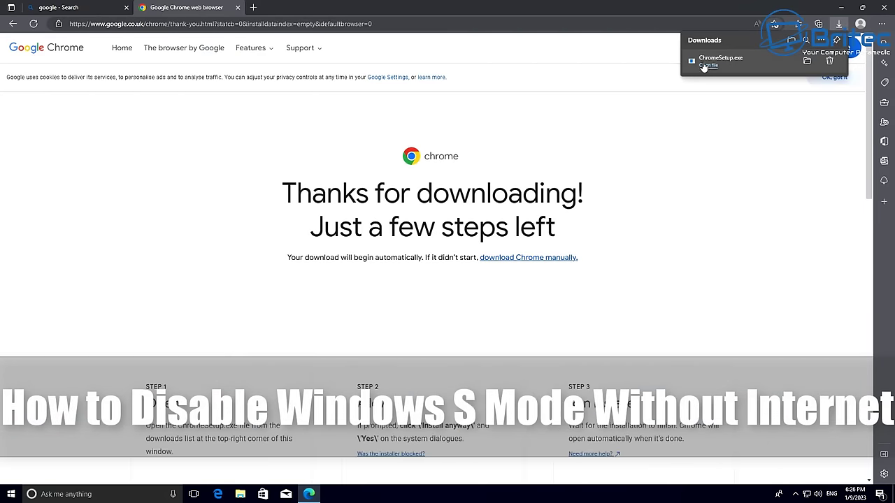
left_click(706, 65)
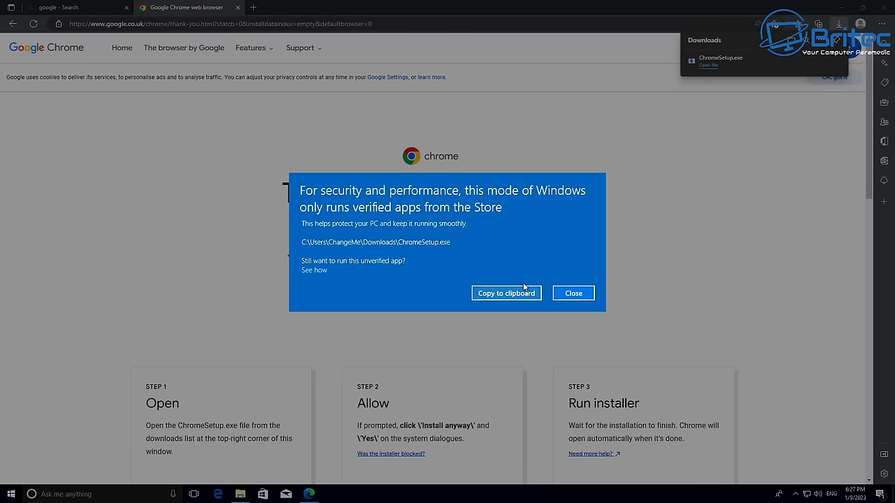
left_click(574, 293)
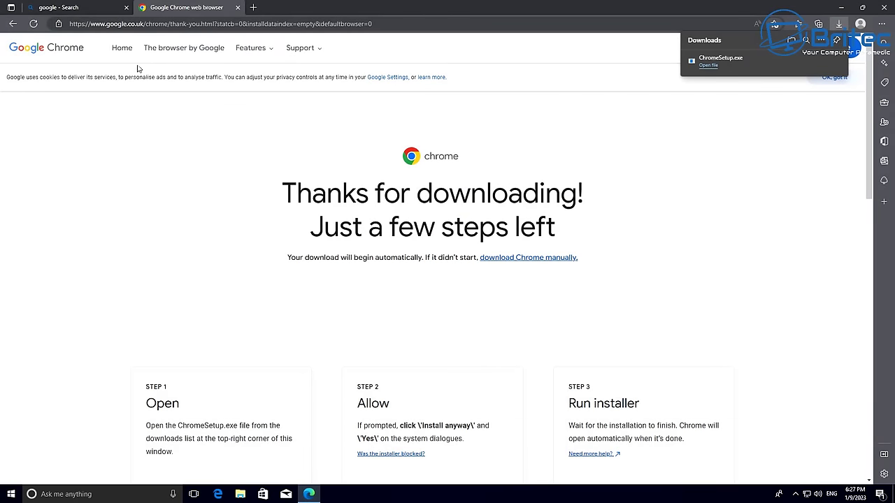
Step: Search the web for obs, open the OBS Studio download page and download the Windows installer
left_click(138, 29)
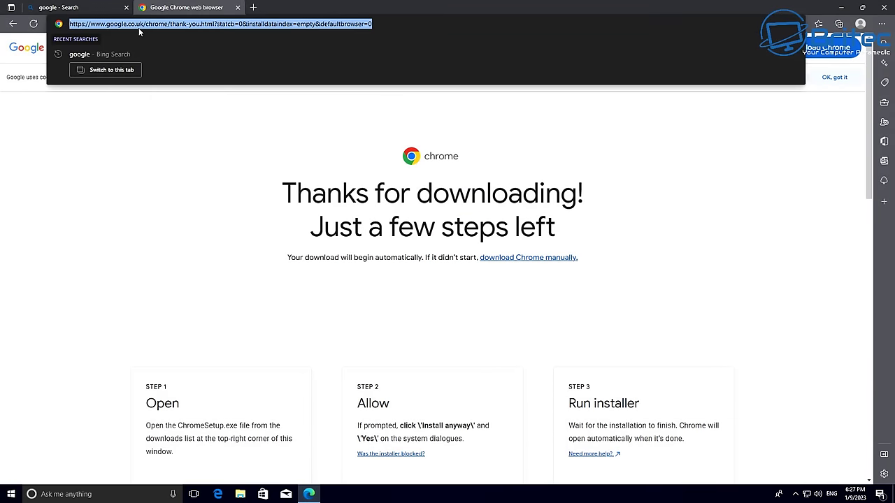
type("obs")
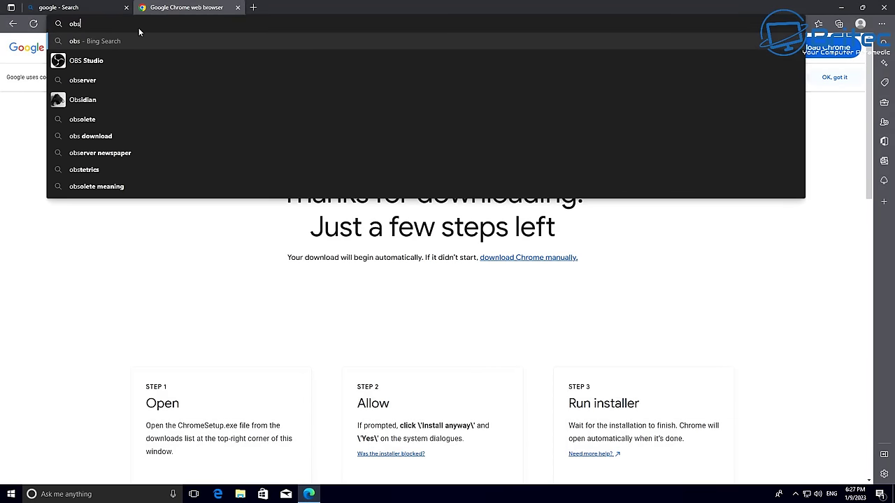
key("Return")
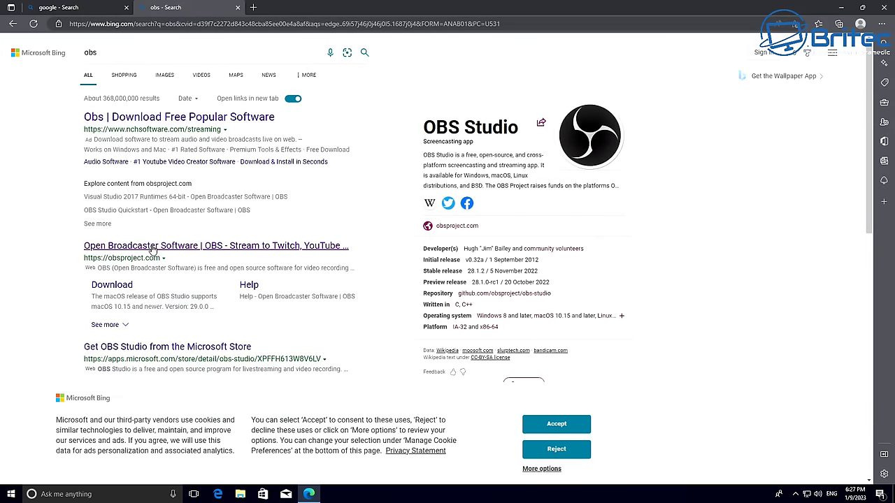
left_click(108, 288)
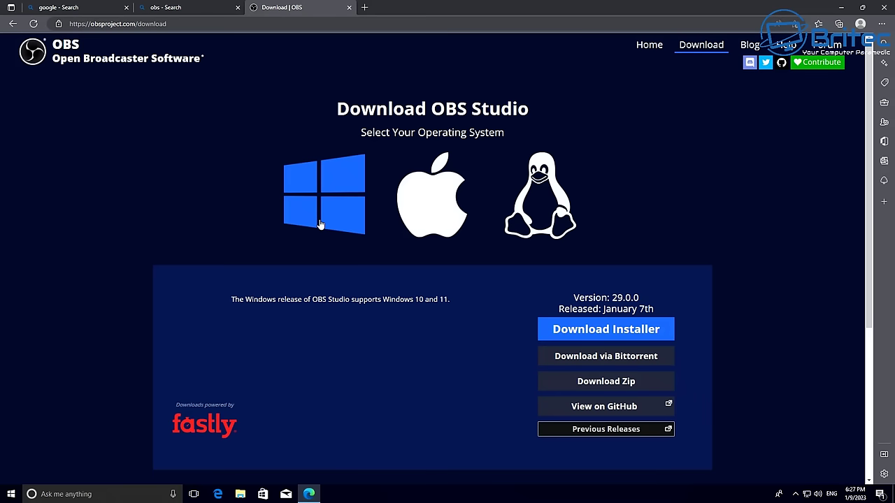
left_click(580, 334)
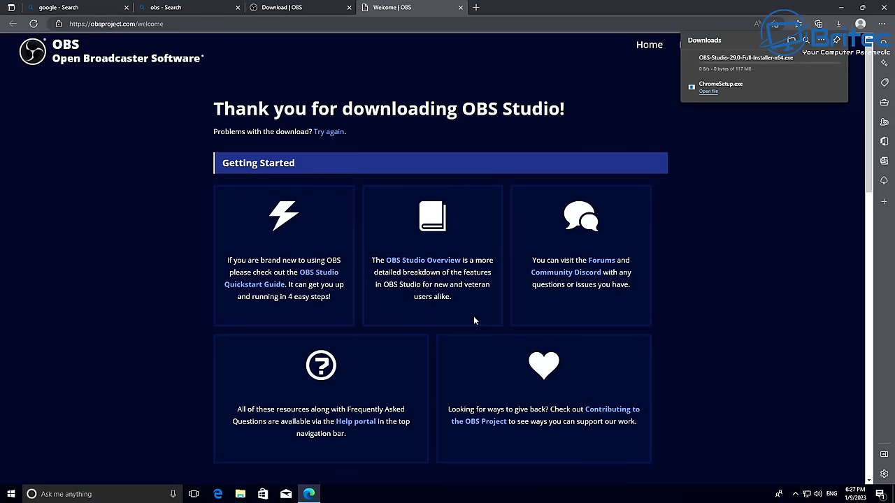
Step: Try to run the downloaded OBS-Studio-29.0-Full-Installer-x64.exe, and close the browser
mouse_move(723, 68)
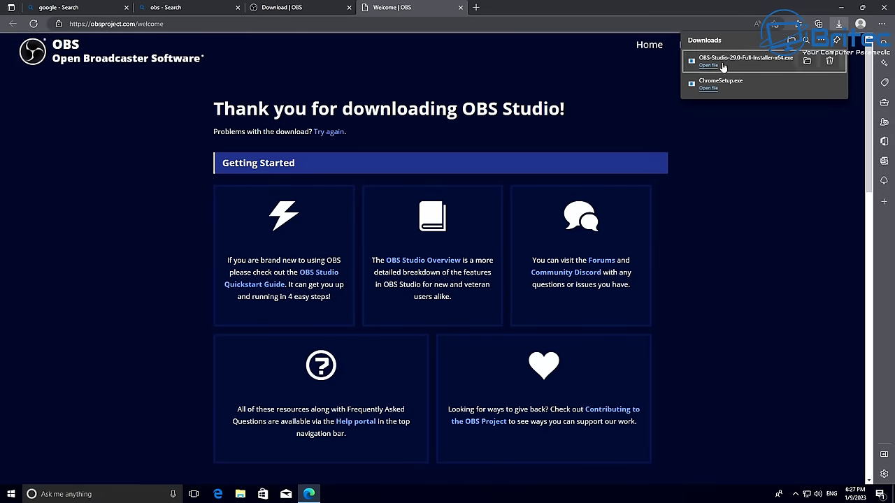
left_click(721, 67)
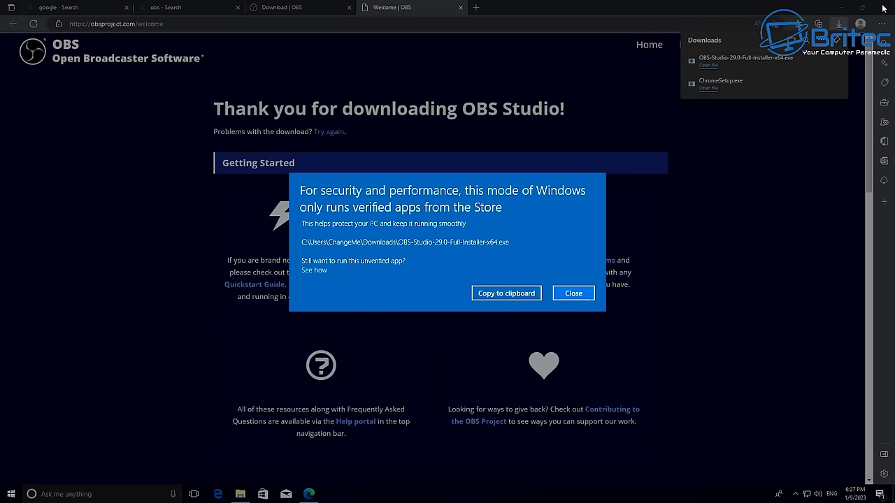
left_click(593, 294)
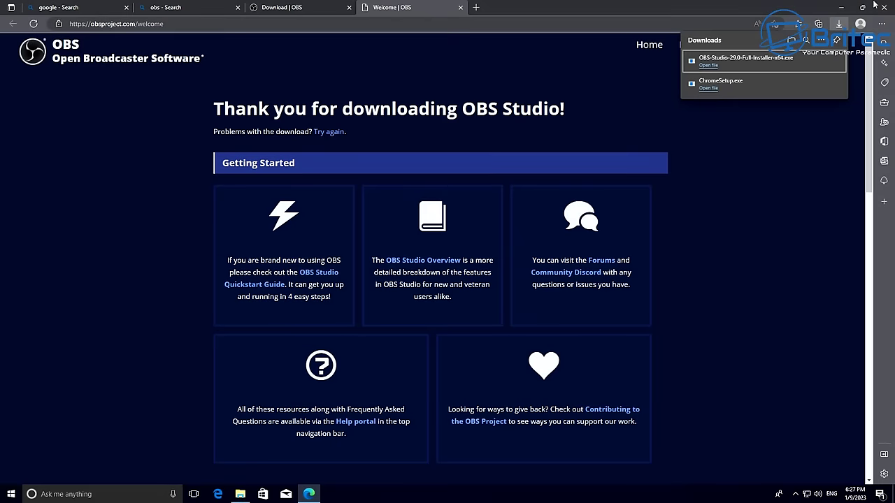
left_click(884, 7)
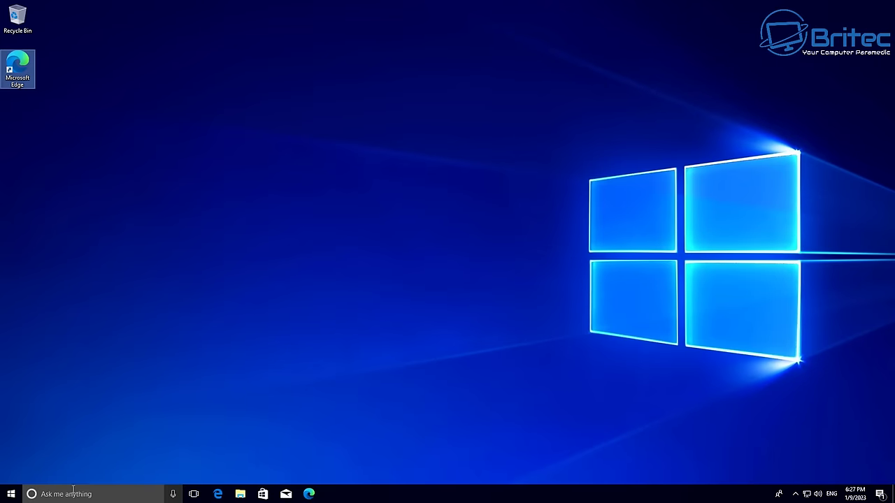
Step: Check the Windows edition and version in the PC's system specifications
right_click(12, 494)
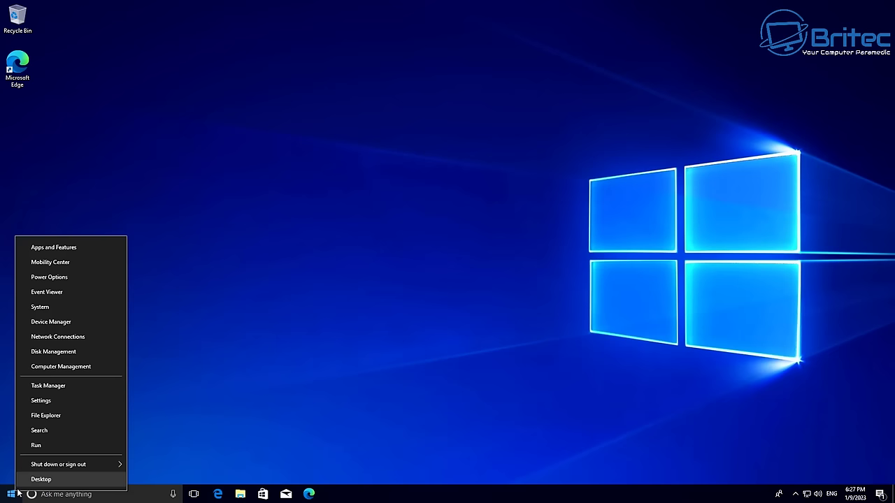
left_click(63, 308)
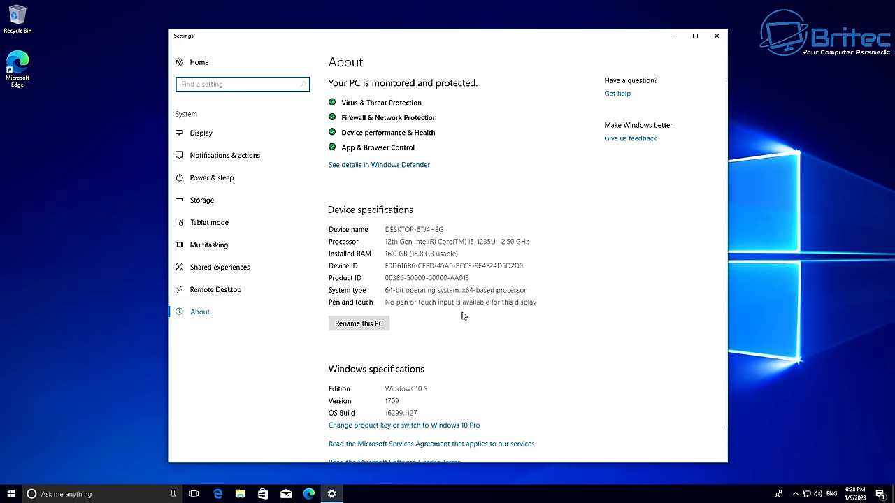
scroll(462, 316, "down", 1)
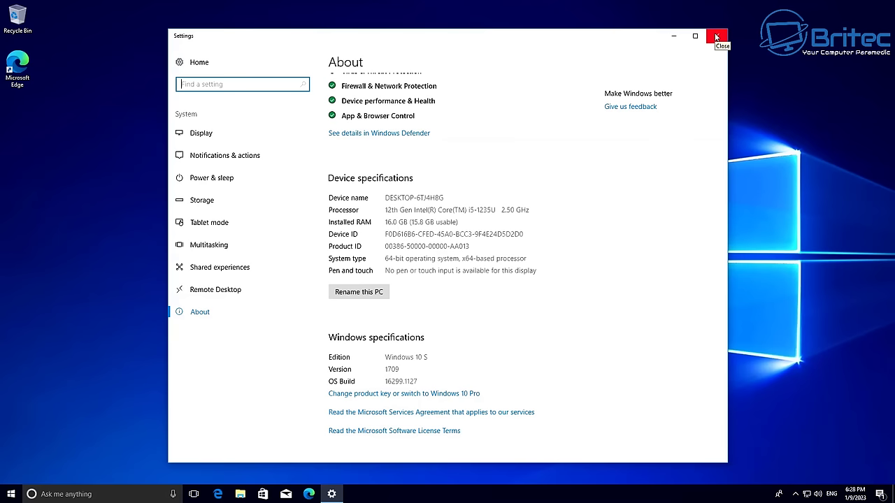
left_click(716, 36)
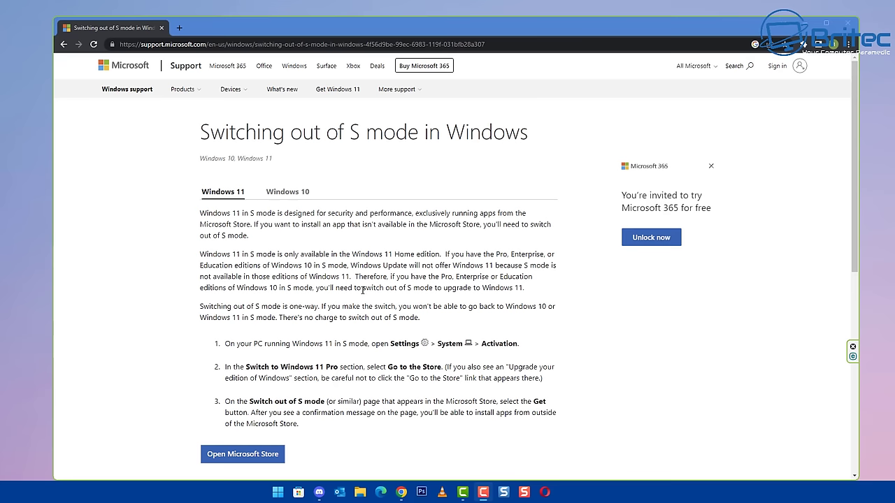
Step: Read the Windows 11 and Windows 10 instructions in Microsoft's support article on switching out of S mode
scroll(291, 241, "down", 2)
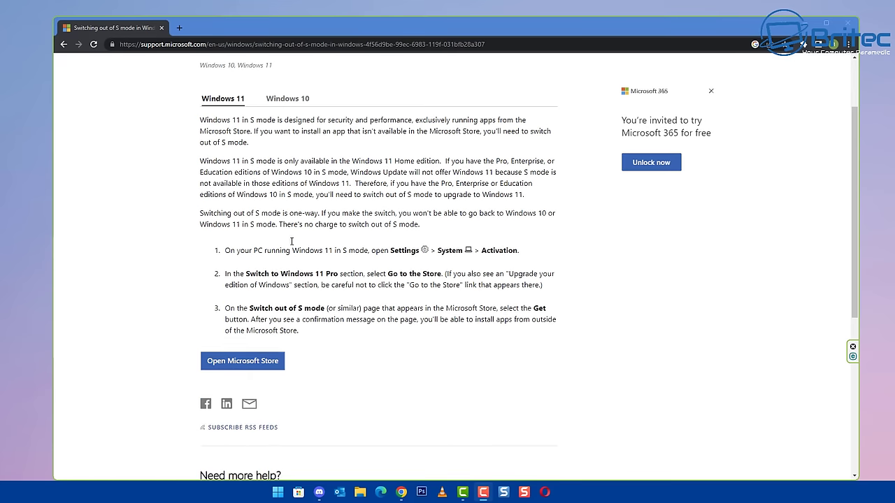
scroll(291, 241, "up", 1)
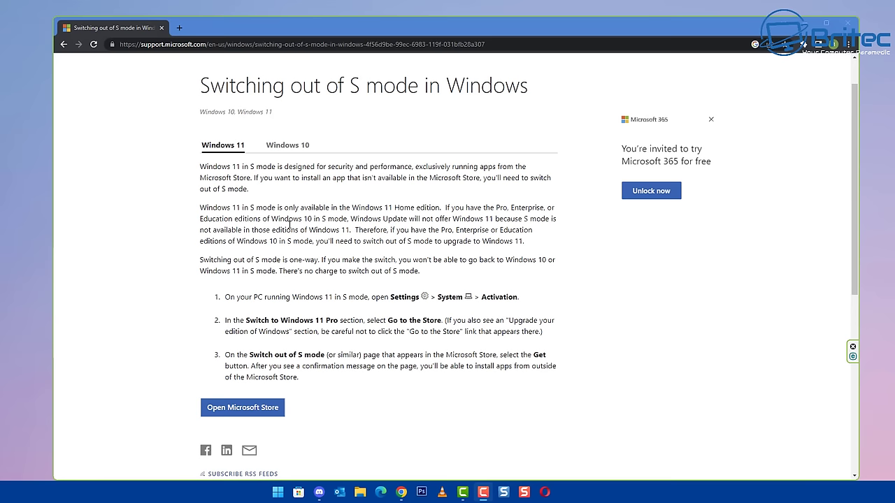
left_click(288, 147)
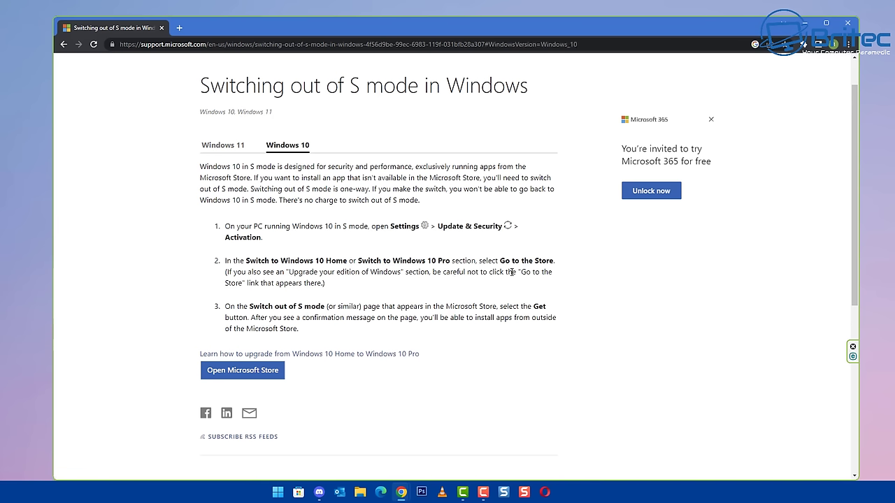
left_click(220, 150)
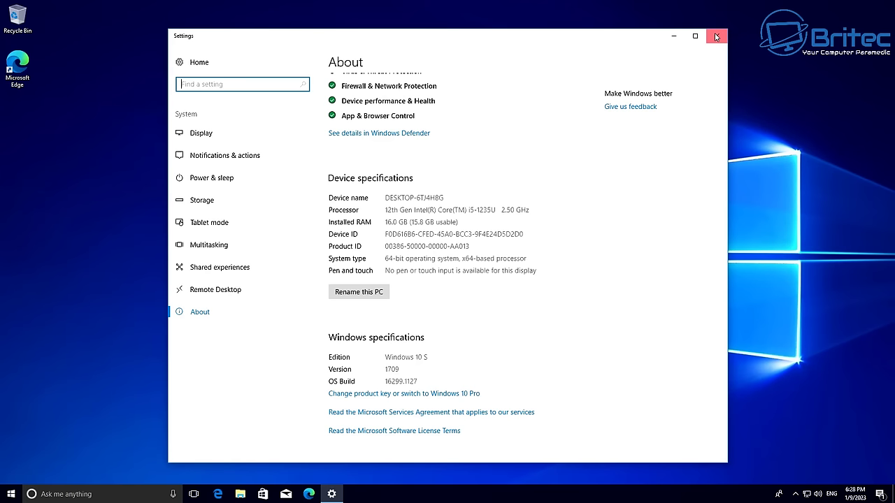
Step: Close the Settings window and try to launch Registry Editor by running regedit
left_click(716, 37)
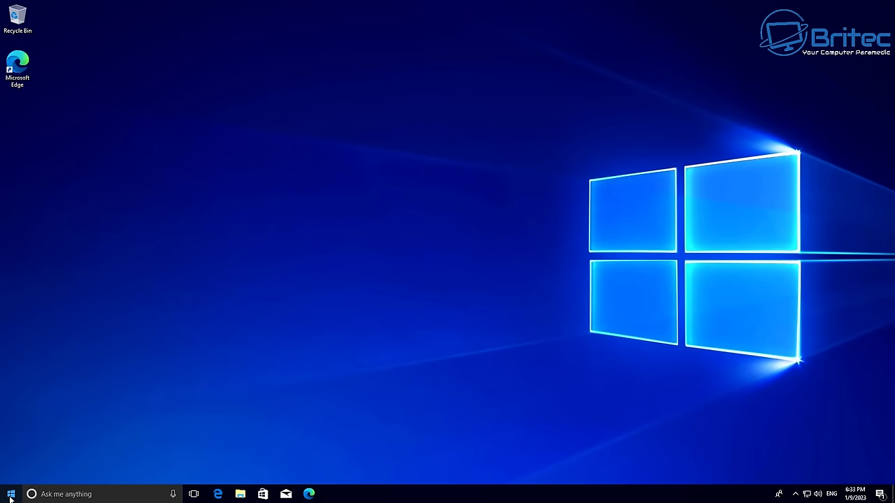
right_click(10, 494)
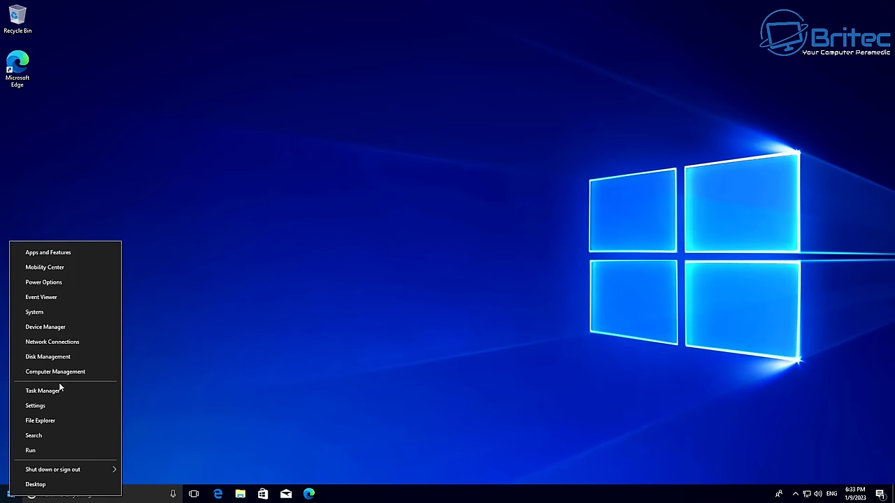
left_click(69, 452)
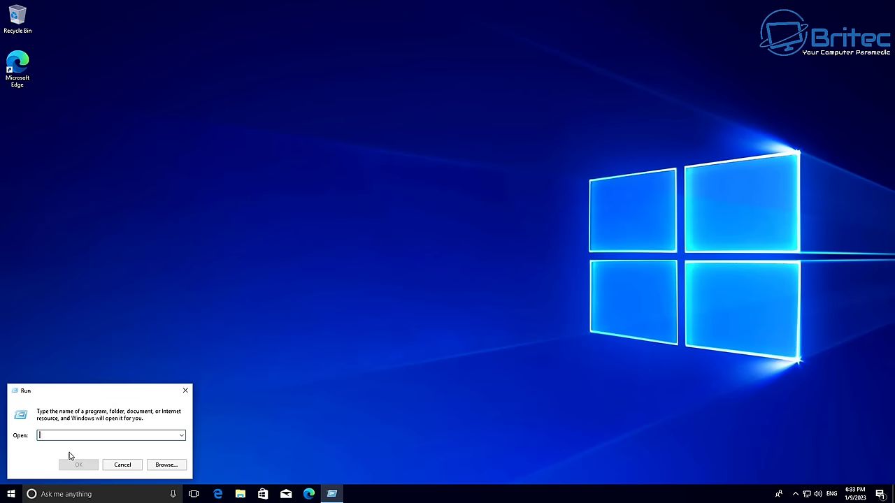
type("regedit")
left_click(78, 464)
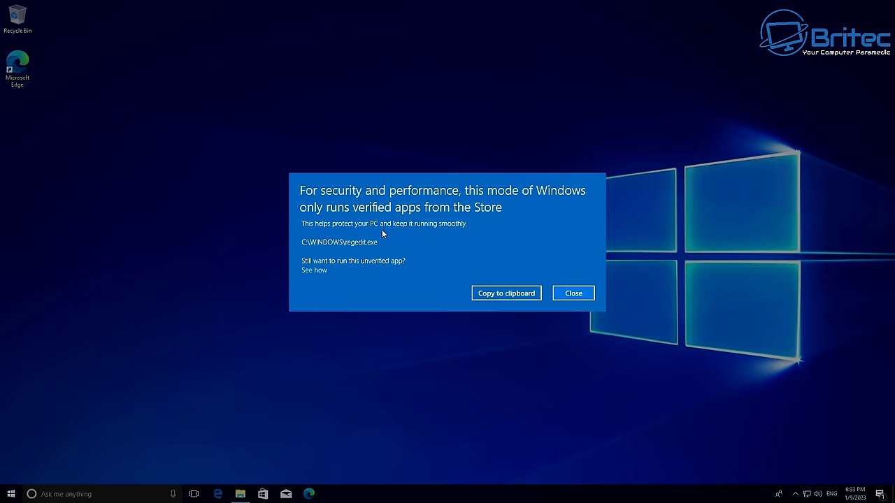
left_click(581, 299)
Step: Try to launch Command Prompt from the desktop by running cmd
right_click(14, 489)
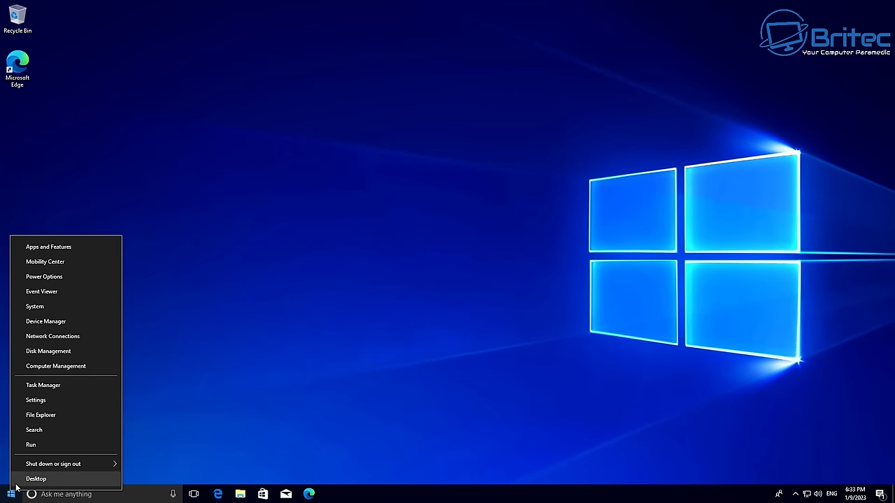
left_click(31, 445)
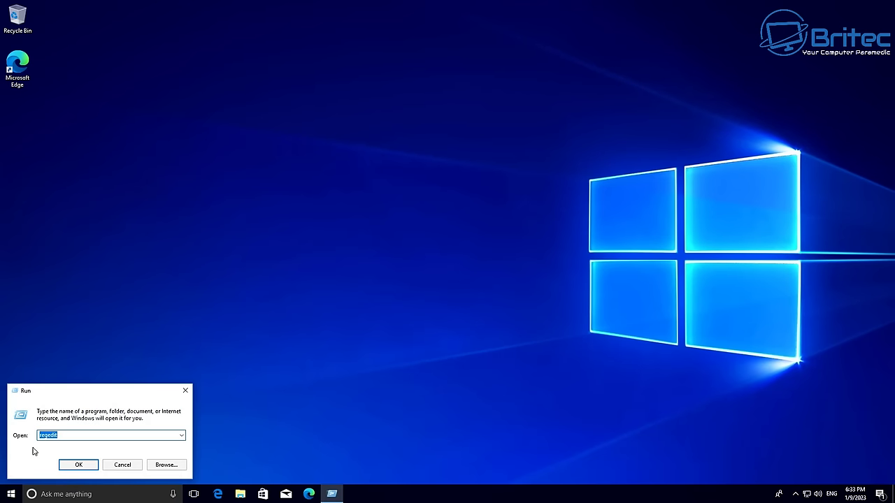
type("cmd")
key("Return")
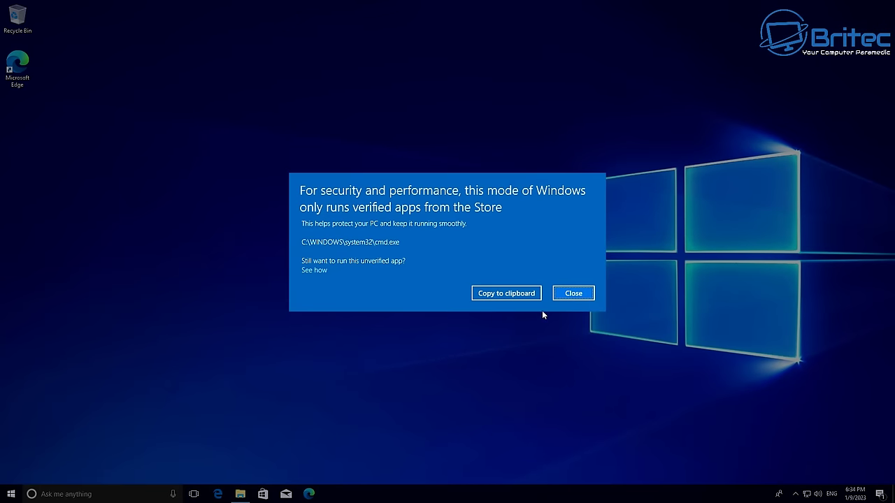
left_click(576, 296)
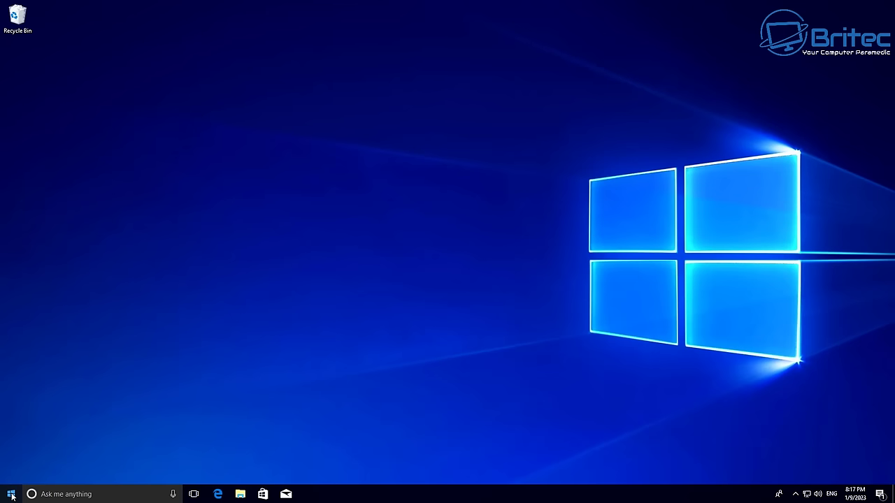
Step: Restart the PC into Advanced startup from the Recovery options of the Update & Security settings
left_click(12, 494)
left_click(11, 451)
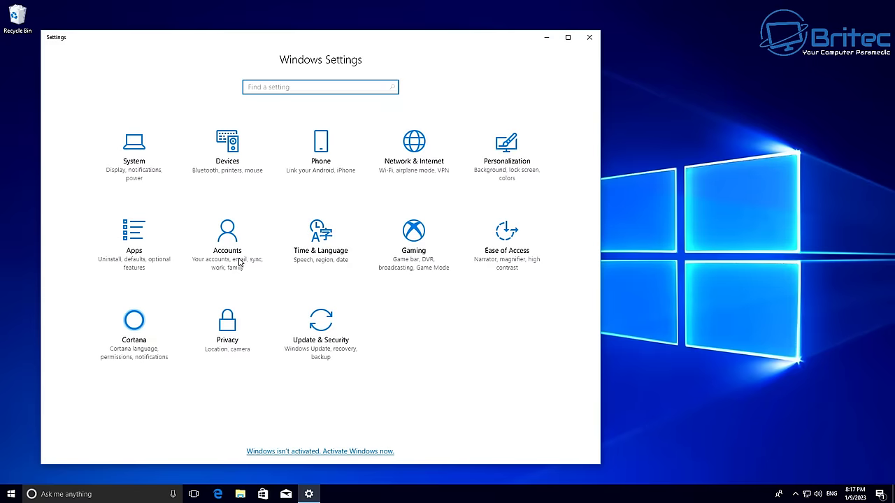
left_click(317, 344)
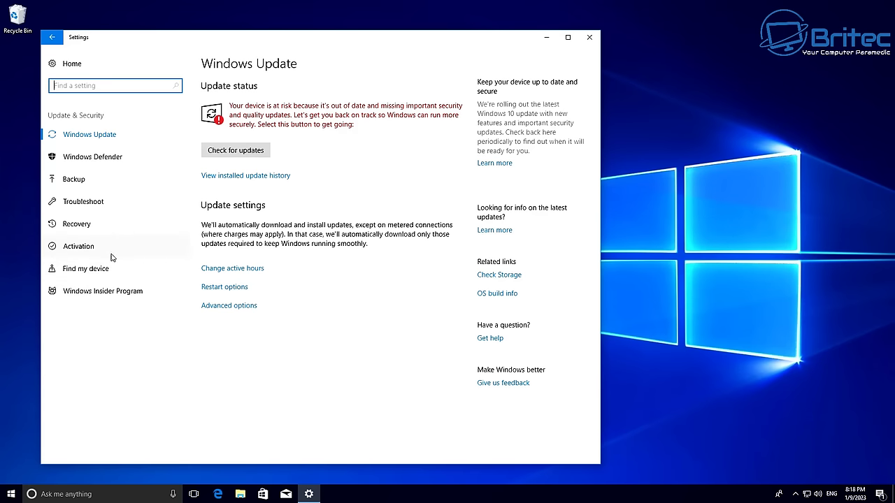
left_click(88, 223)
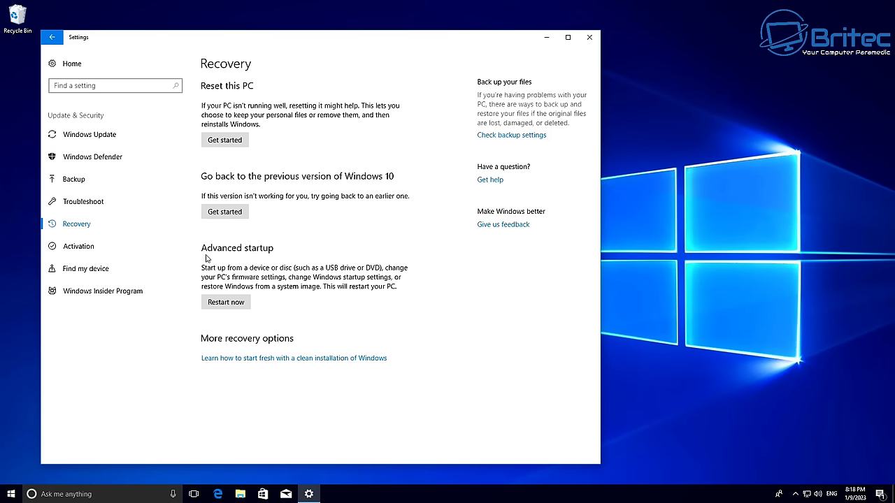
left_click(225, 306)
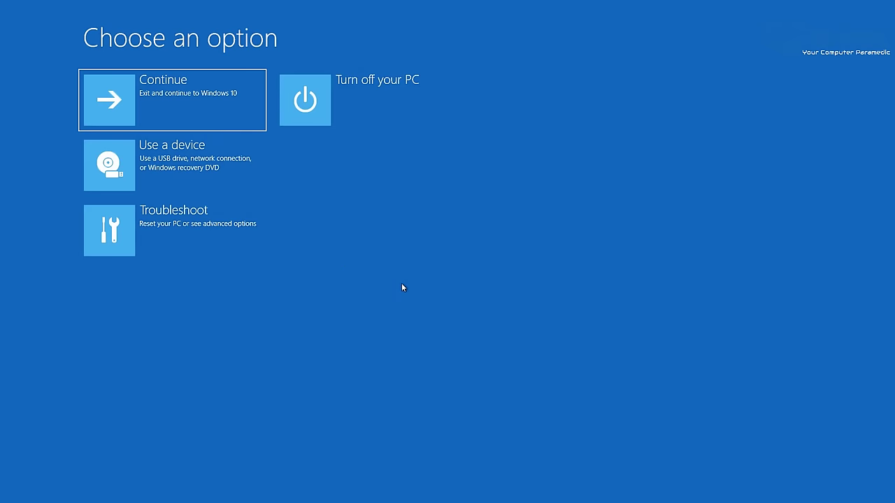
Step: Open Command Prompt from the advanced troubleshooting options, continuing with the listed account and its password field left blank
left_click(211, 253)
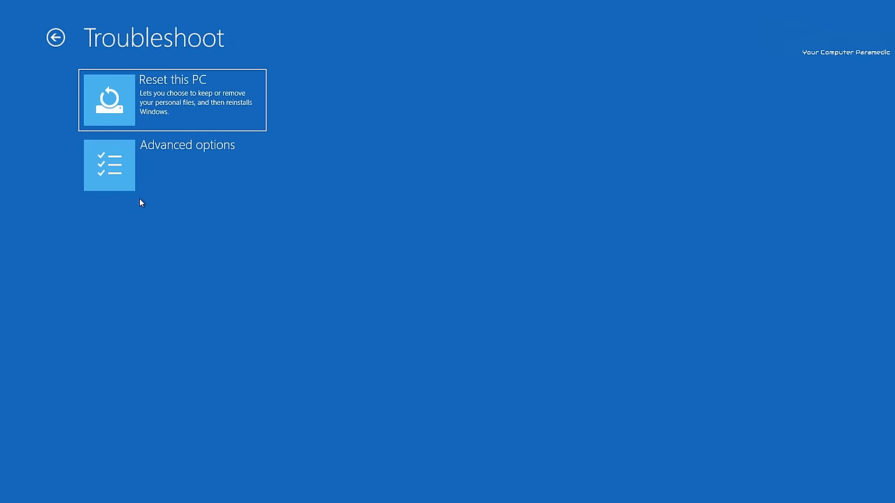
left_click(139, 198)
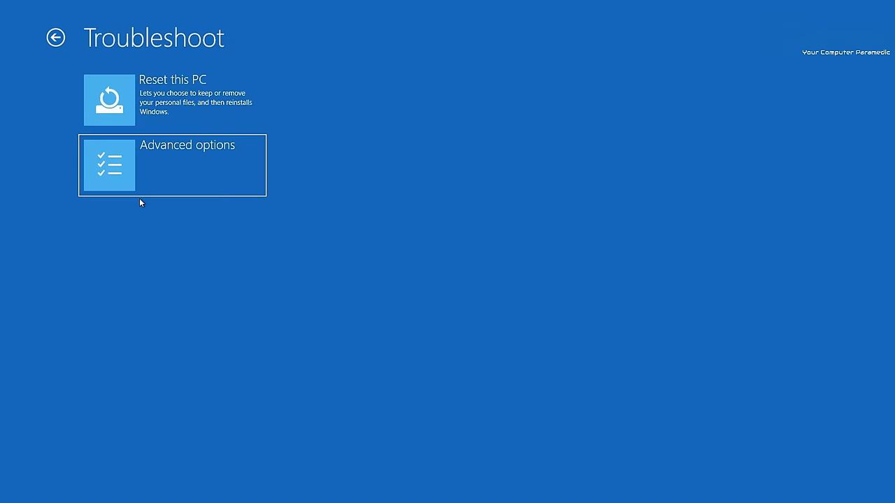
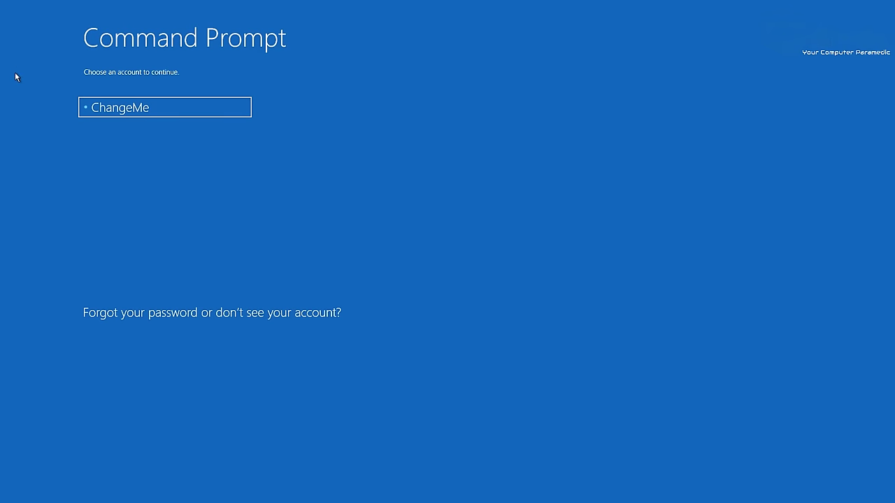
left_click(149, 108)
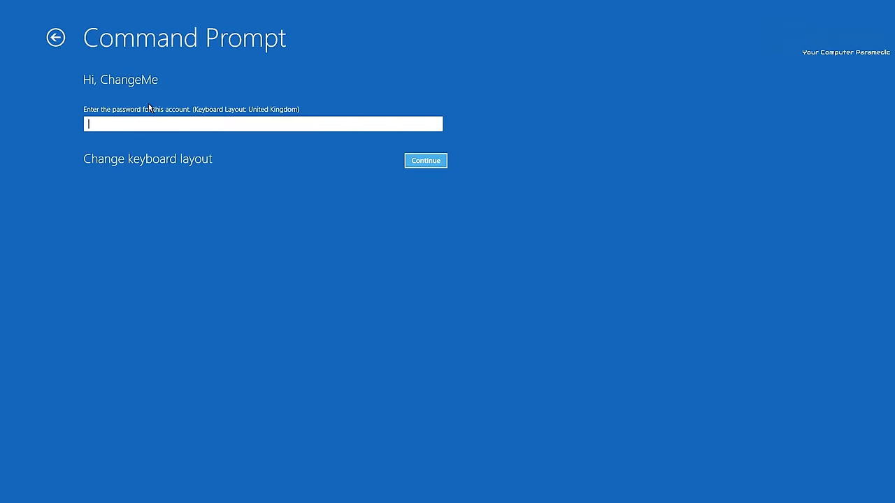
left_click(424, 162)
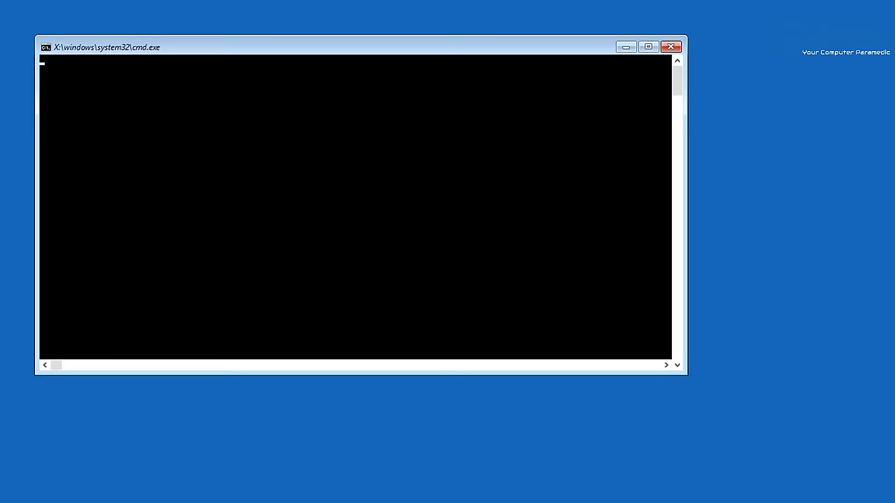
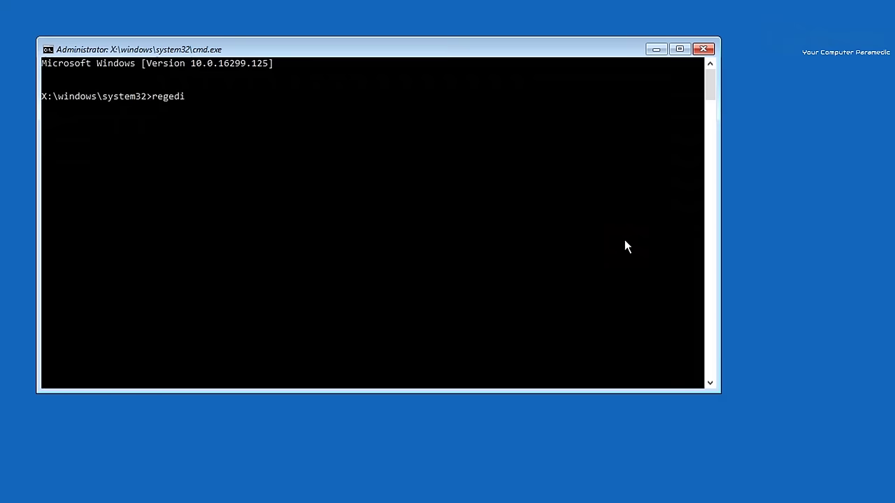
Step: Launch Registry Editor by running regedit and expand the HKEY_LOCAL_MACHINE key
key("Return")
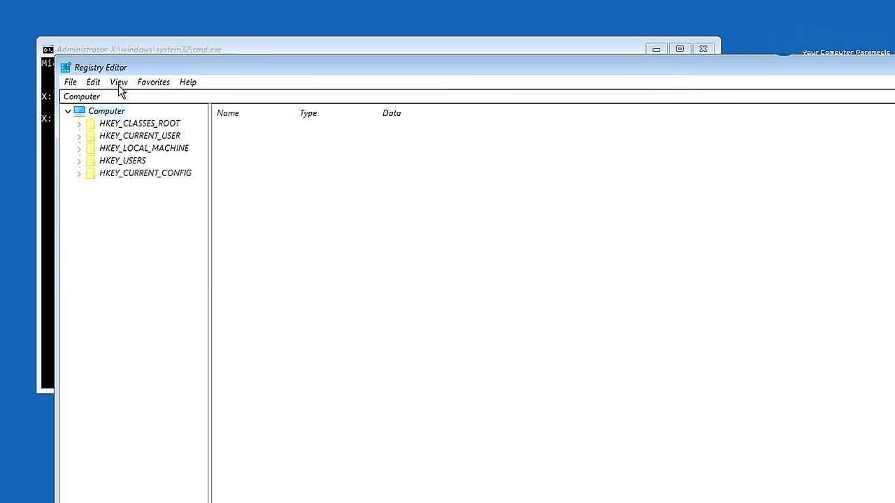
left_click_drag(144, 67, 153, 95)
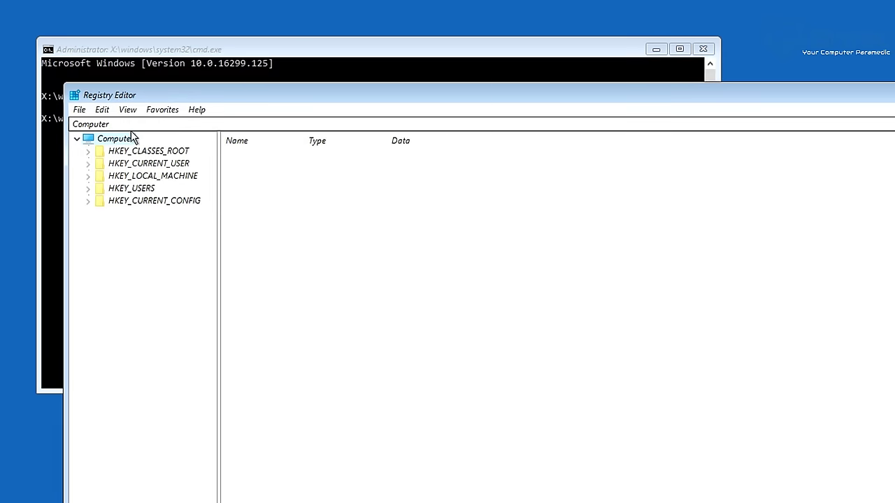
left_click(150, 177)
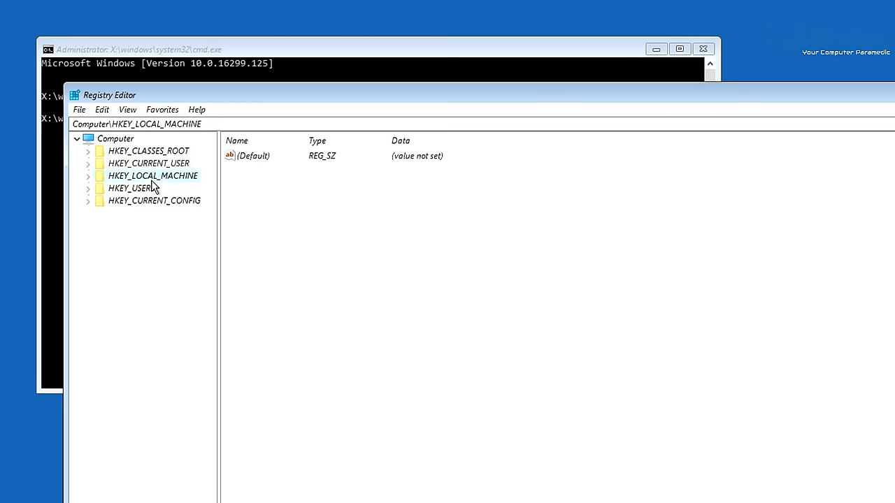
left_click(89, 177)
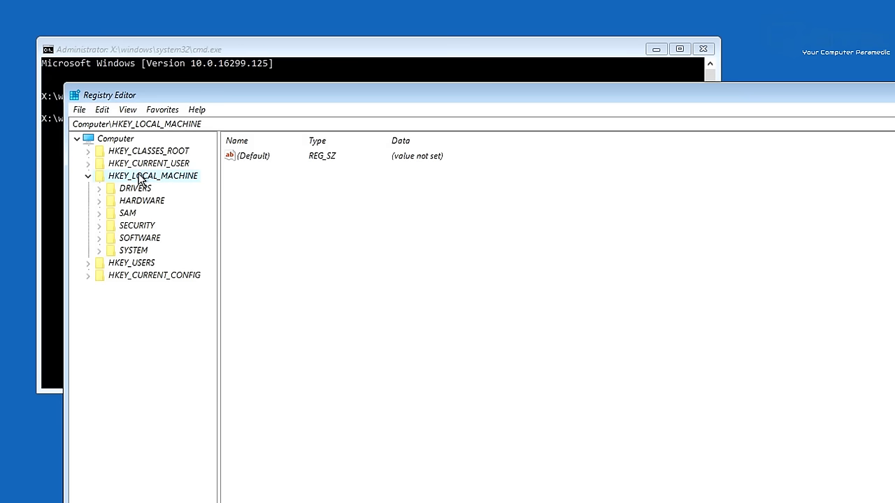
Step: Start loading a hive under HKEY_LOCAL_MACHINE and browse to Windows\System32 on Local Disk (C:)
left_click(79, 111)
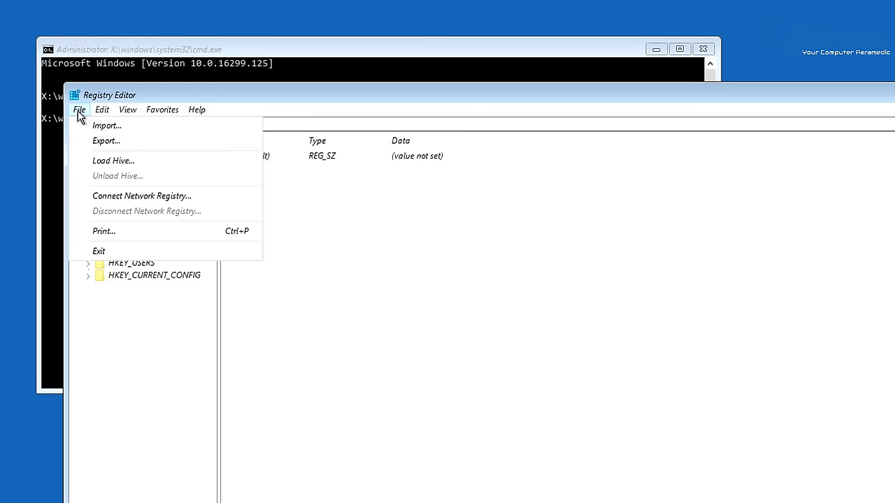
left_click(107, 160)
left_click_drag(185, 130, 251, 184)
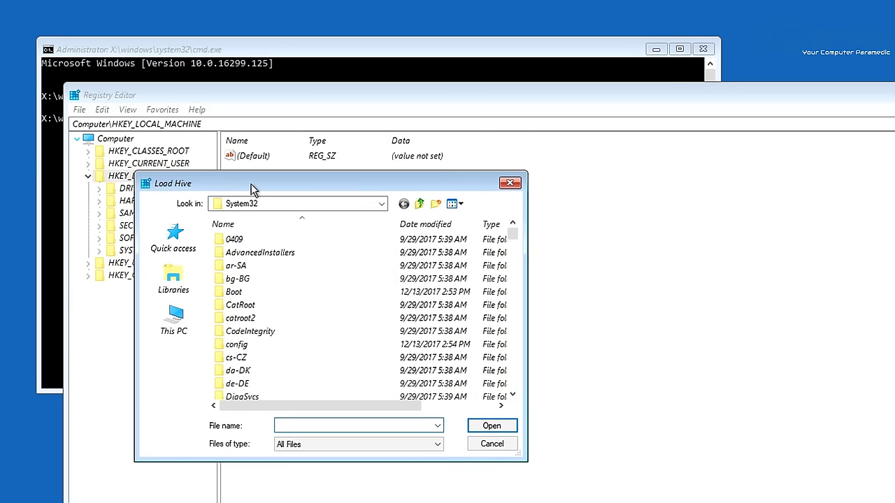
left_click(299, 206)
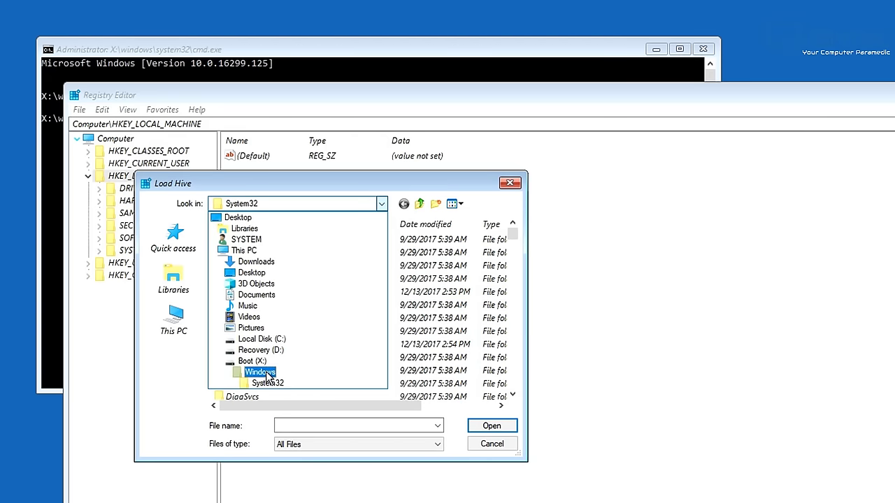
left_click(266, 340)
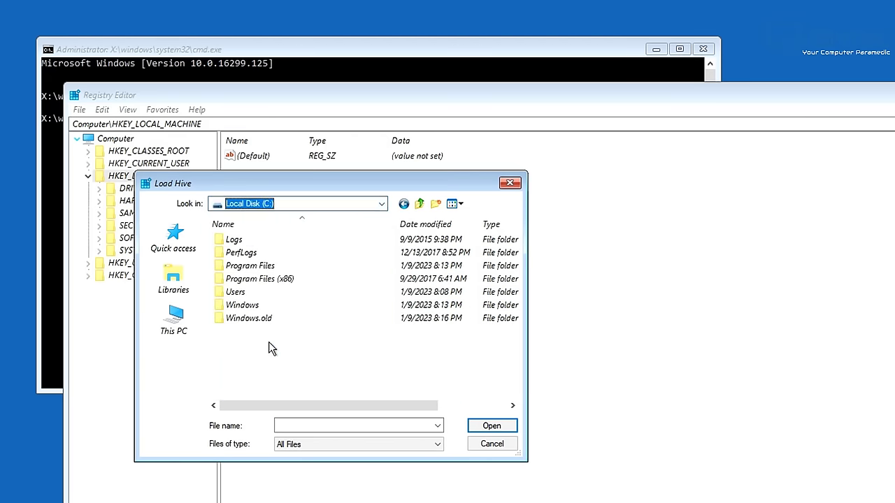
double_click(252, 311)
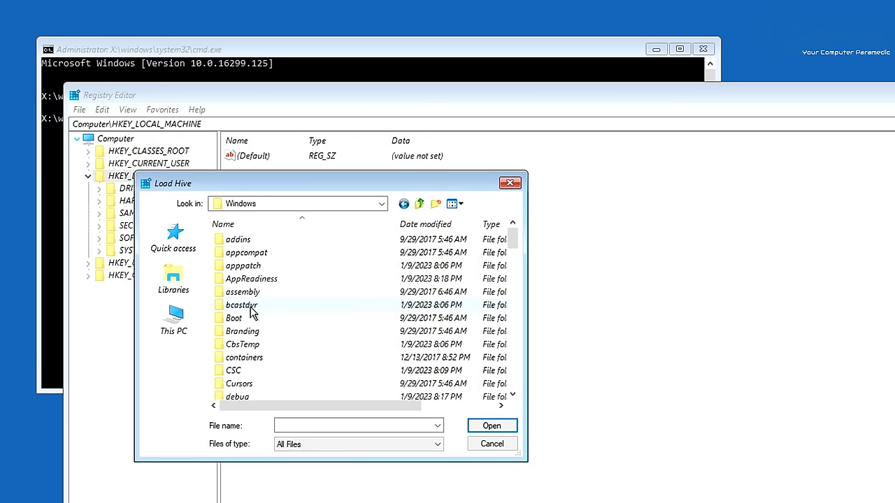
scroll(252, 314, "down", 14)
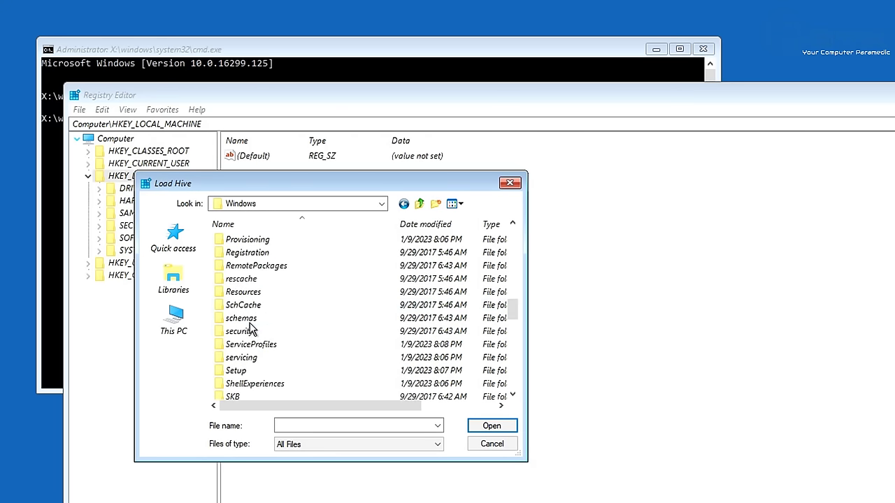
scroll(251, 329, "down", 1)
scroll(253, 330, "down", 2)
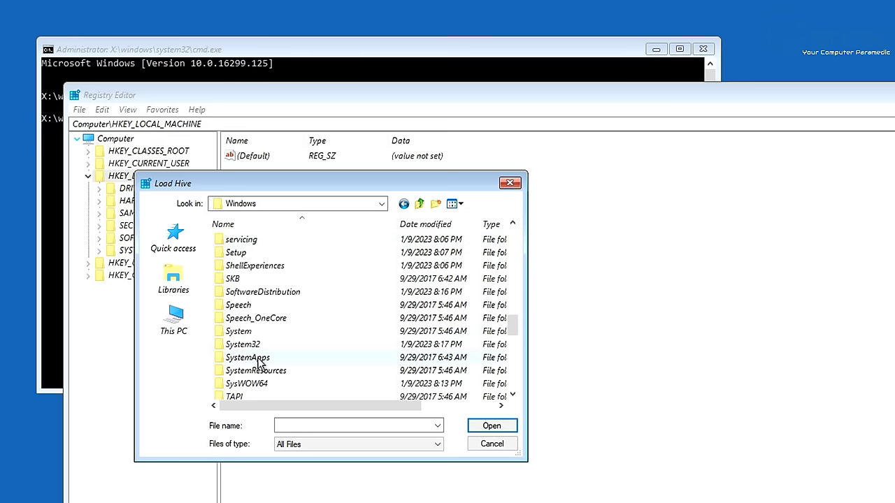
double_click(259, 344)
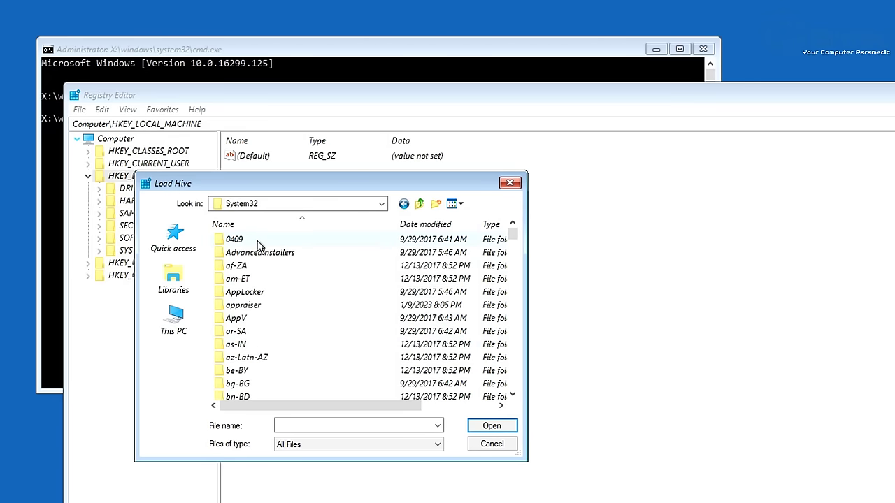
Step: Load the SYSTEM hive file from the config folder with the key name Offline
scroll(257, 257, "down", 1)
scroll(256, 269, "down", 1)
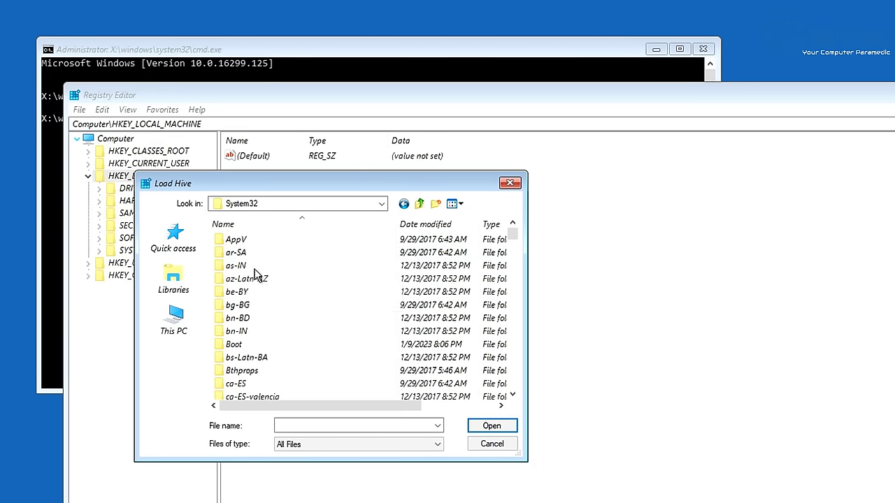
scroll(255, 274, "down", 2)
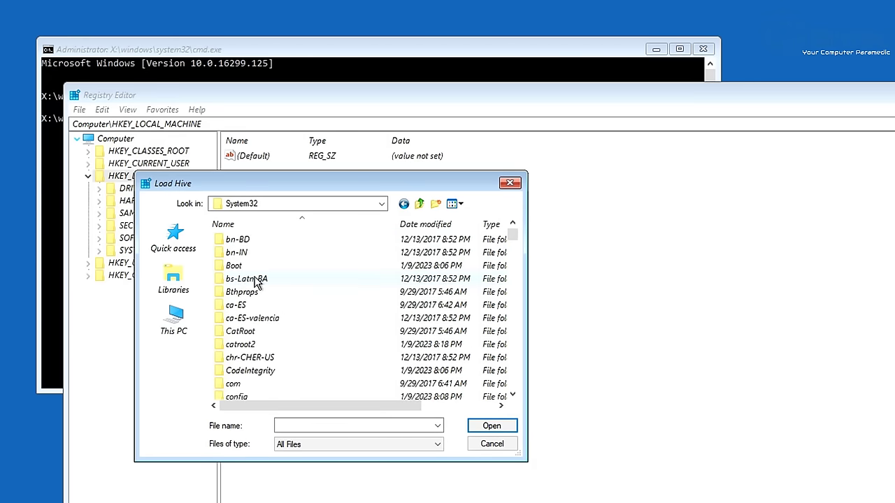
scroll(257, 286, "down", 2)
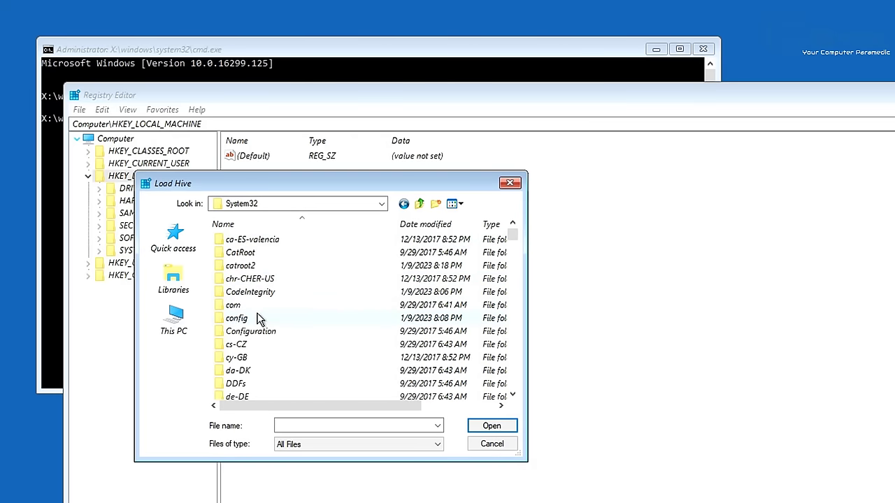
left_click(257, 320)
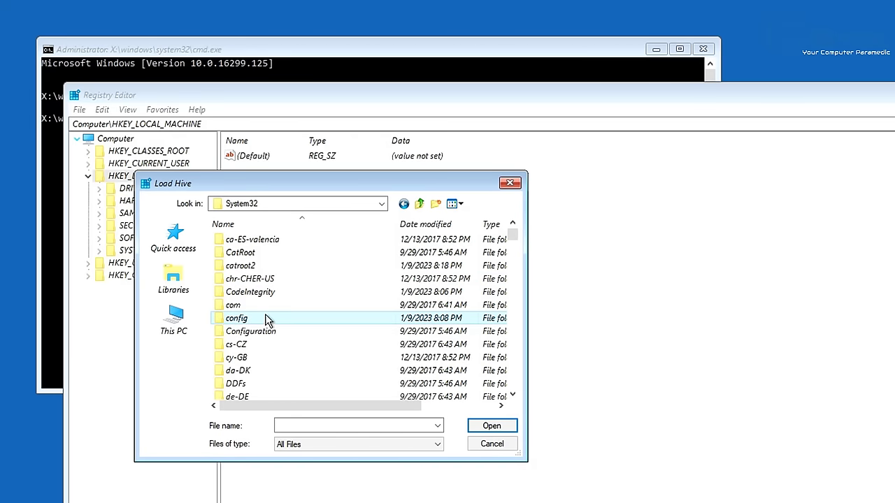
double_click(265, 318)
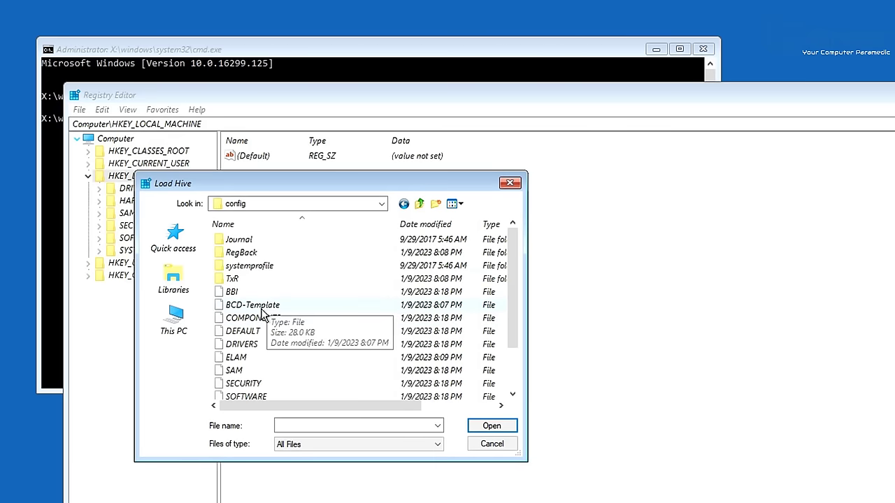
scroll(261, 318, "down", 2)
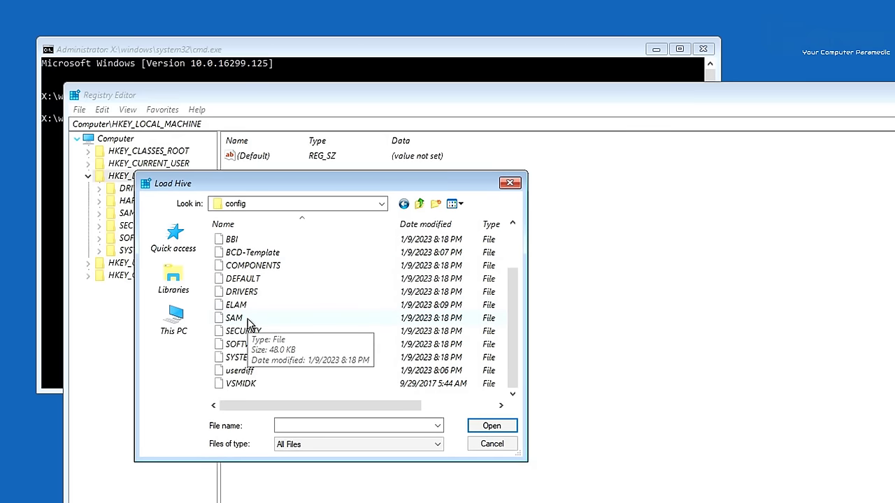
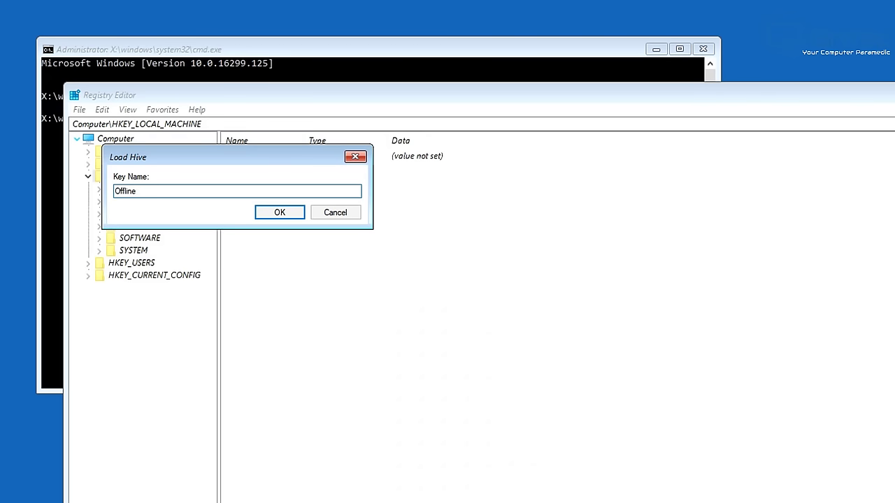
left_click(278, 213)
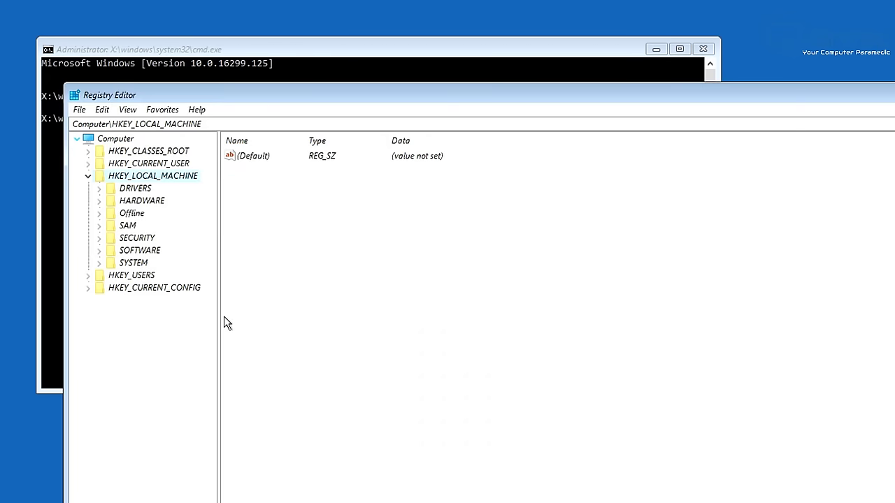
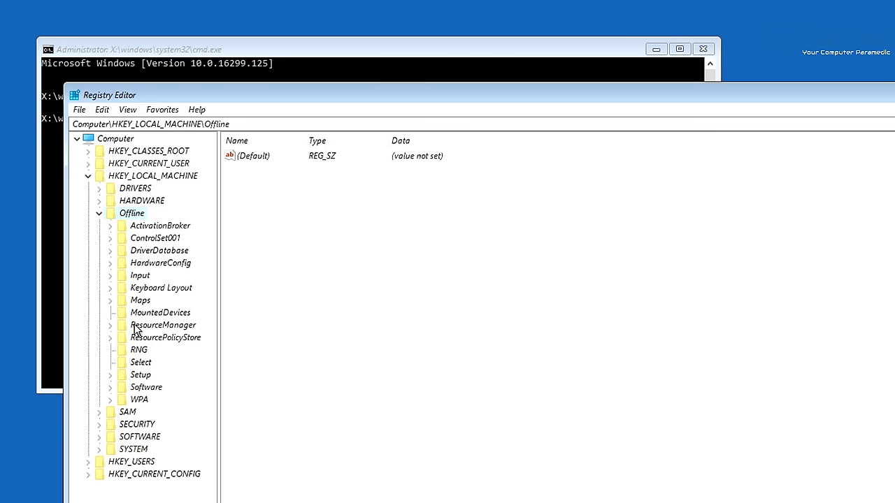
Step: Go to the Policy key under HKEY_LOCAL_MACHINE\Offline\ControlSet001\Control\CI, widening the key tree to show full names
left_click(150, 238)
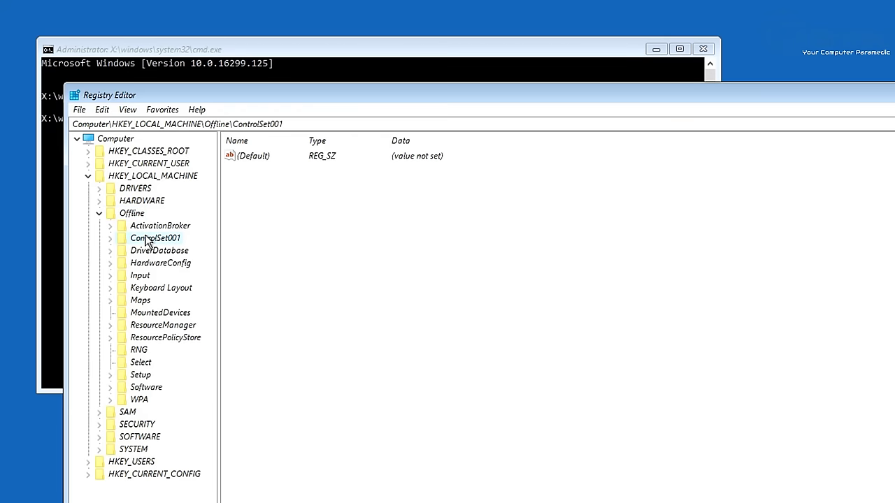
left_click(112, 239)
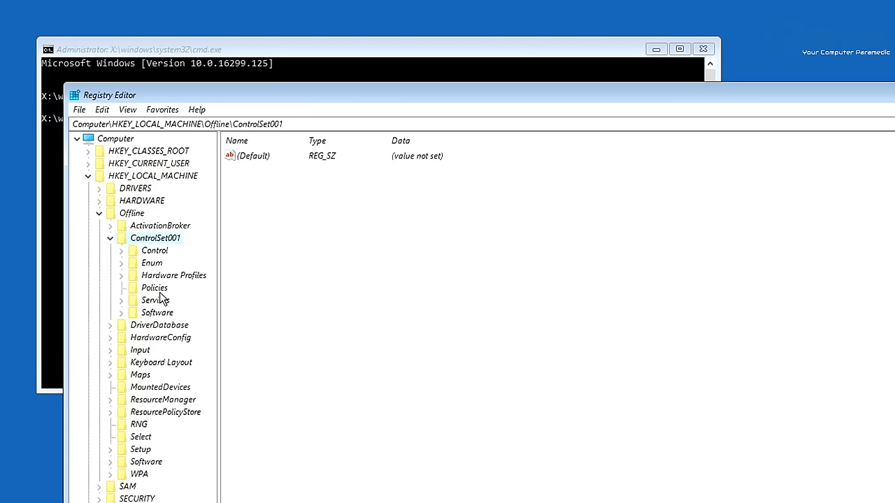
left_click(158, 252)
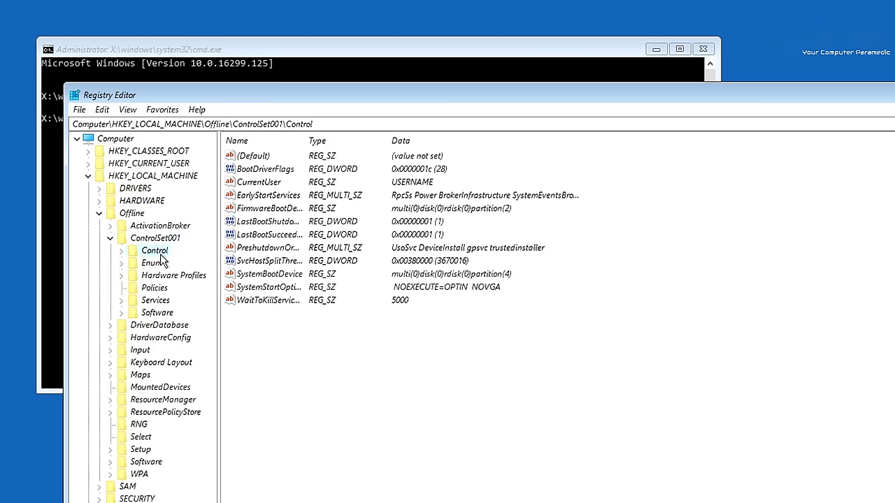
left_click(121, 250)
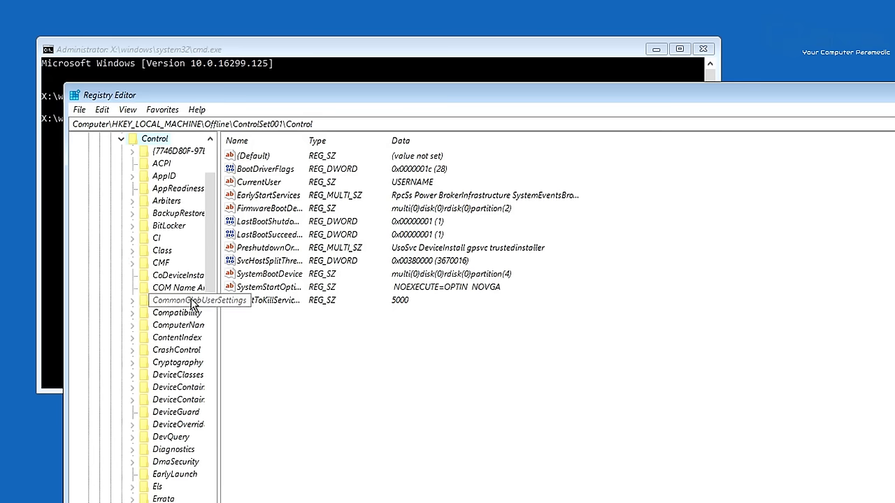
left_click_drag(217, 302, 264, 307)
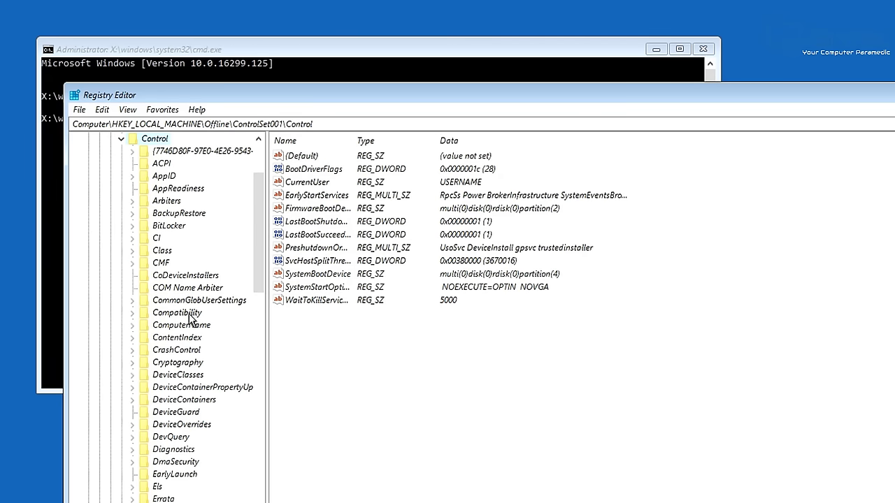
left_click(157, 241)
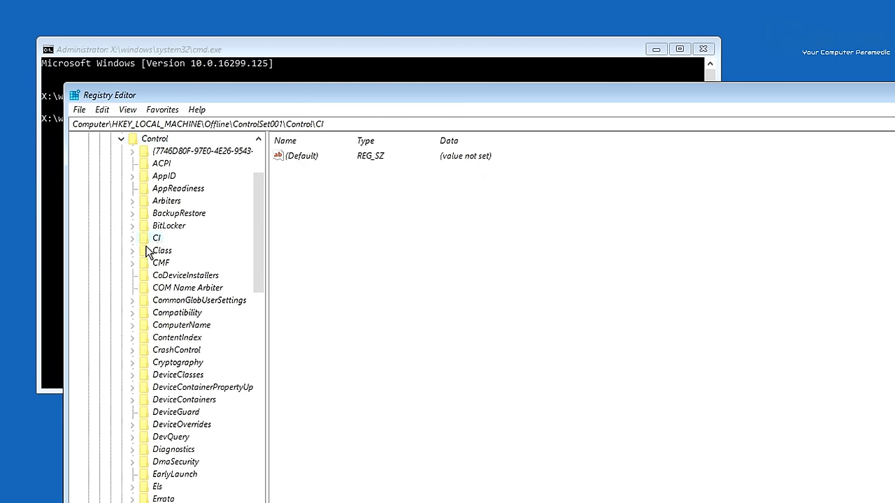
left_click(134, 240)
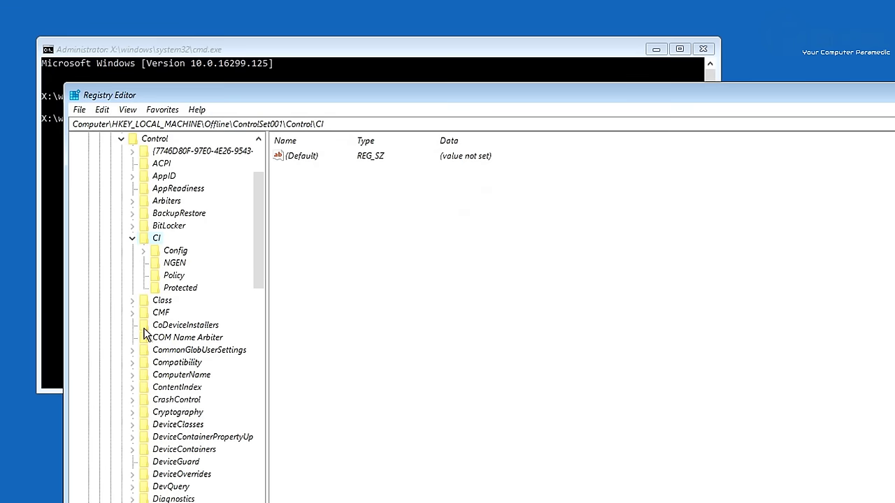
left_click(172, 276)
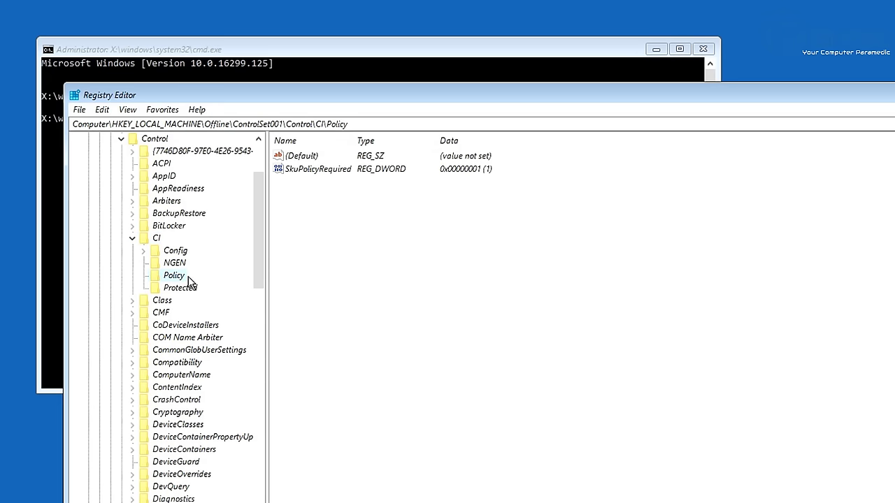
Step: Set the SkuPolicyRequired DWORD in the CI\Policy key to 0
double_click(334, 174)
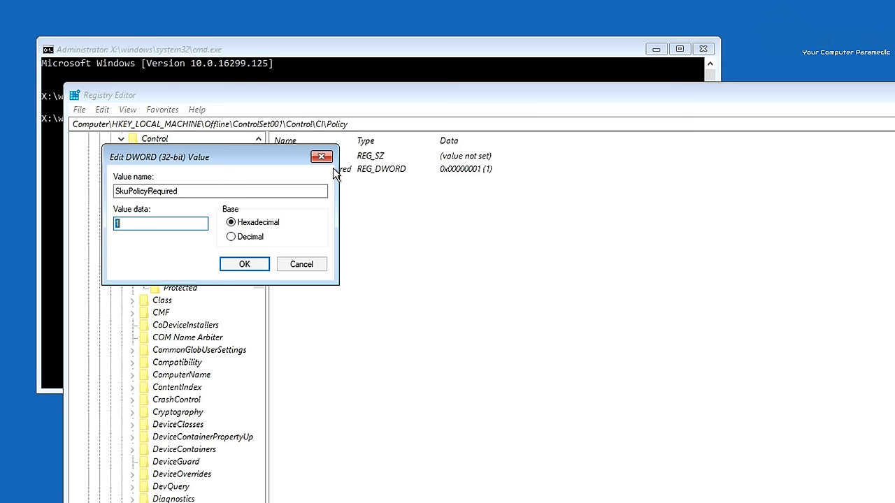
left_click_drag(259, 134, 429, 207)
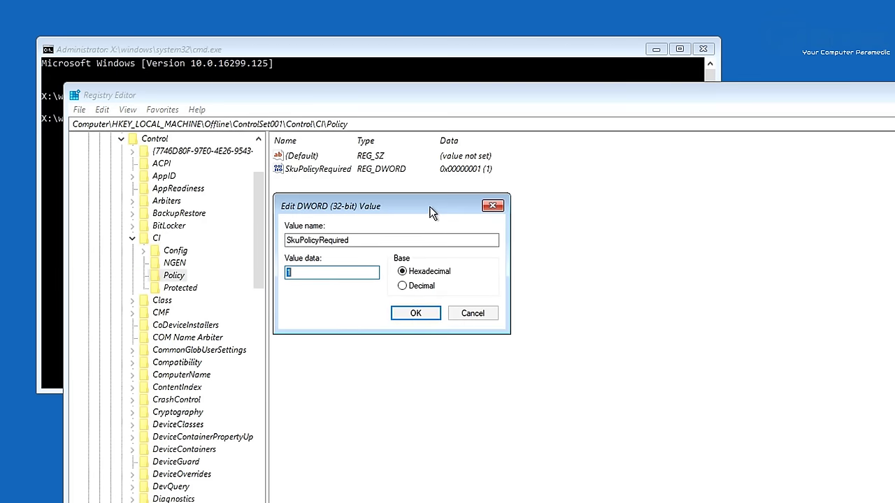
left_click(328, 273)
key("BackSpace")
type("0")
left_click(411, 315)
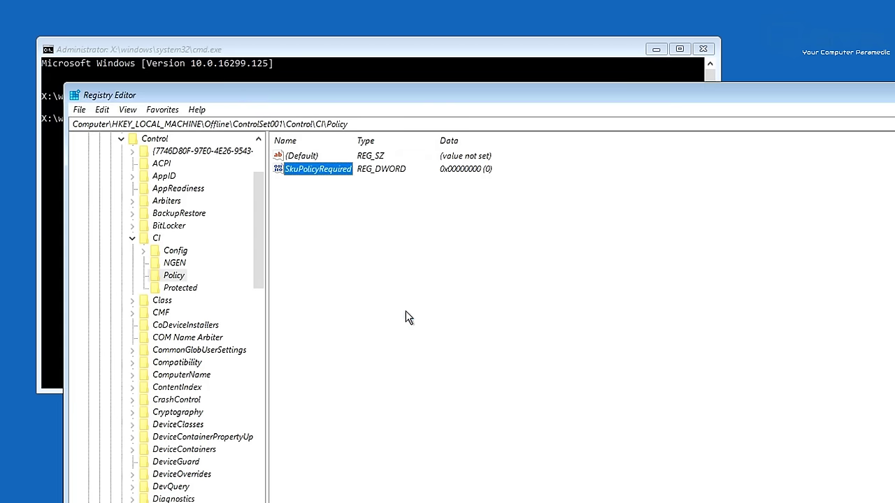
Step: Unload the Offline hive from HKEY_LOCAL_MACHINE, then close Registry Editor and the Command Prompt
left_click(131, 239)
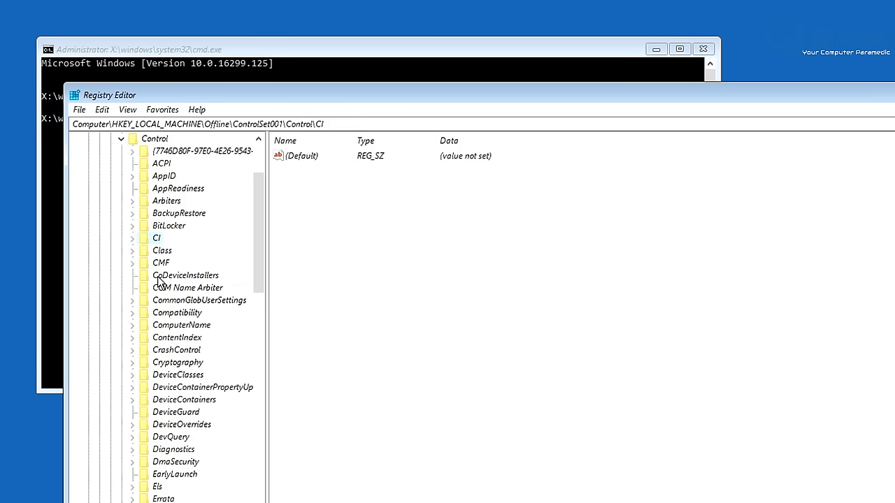
scroll(158, 281, "up", 3)
left_click(122, 251)
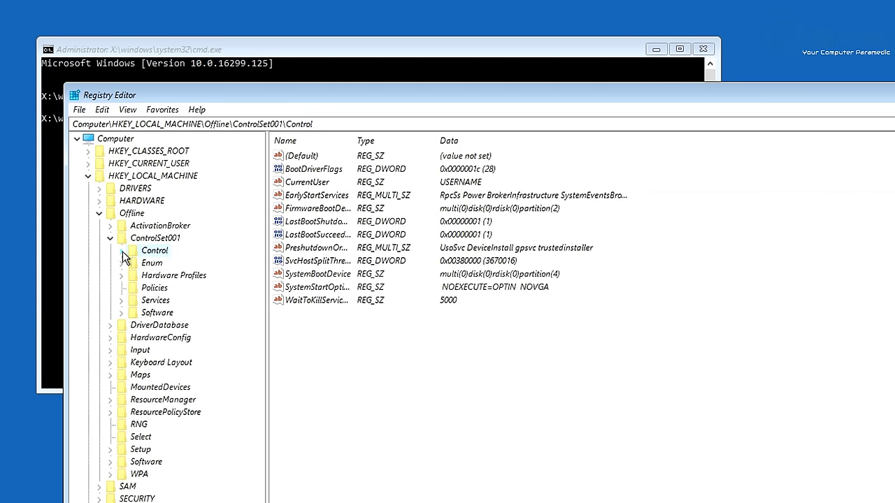
left_click(110, 237)
left_click(98, 213)
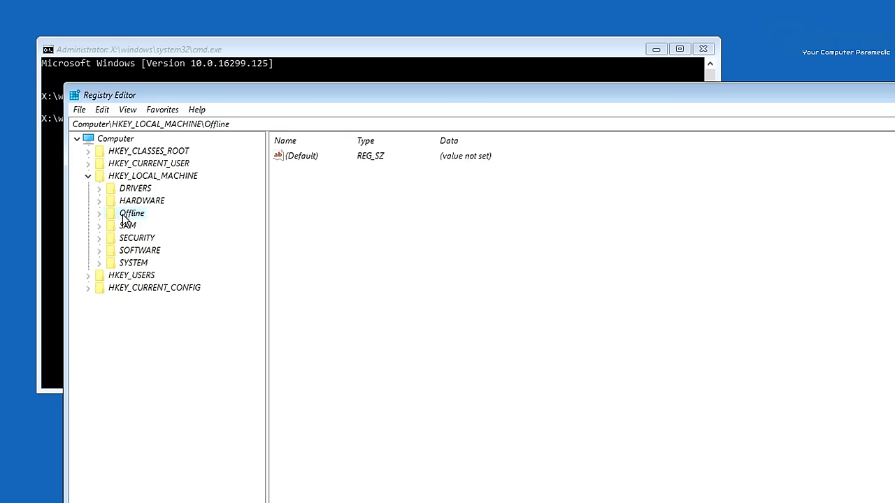
left_click(79, 111)
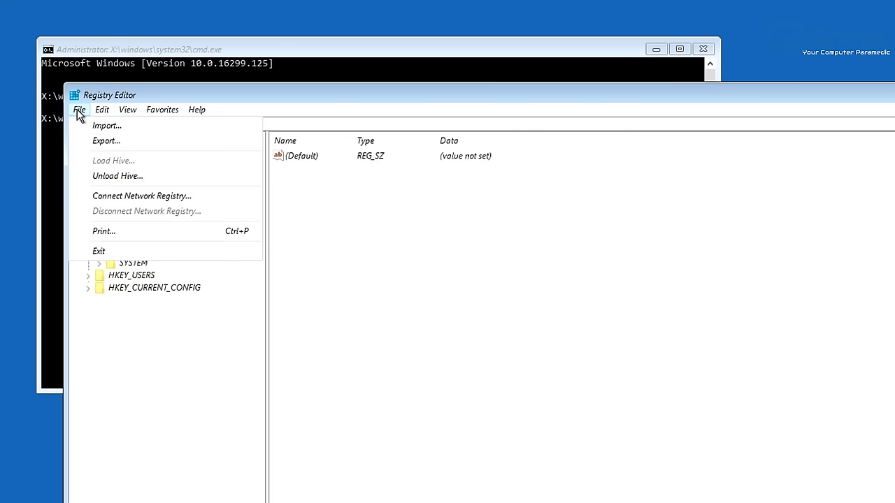
left_click(107, 178)
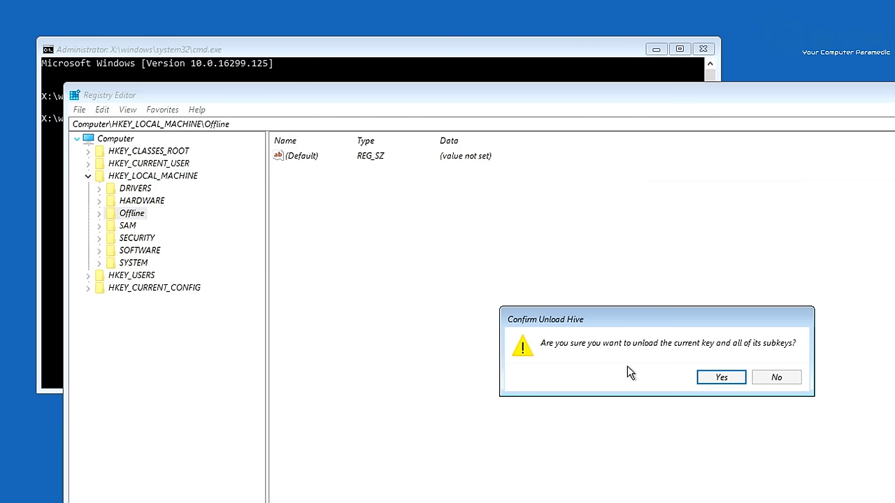
left_click(716, 380)
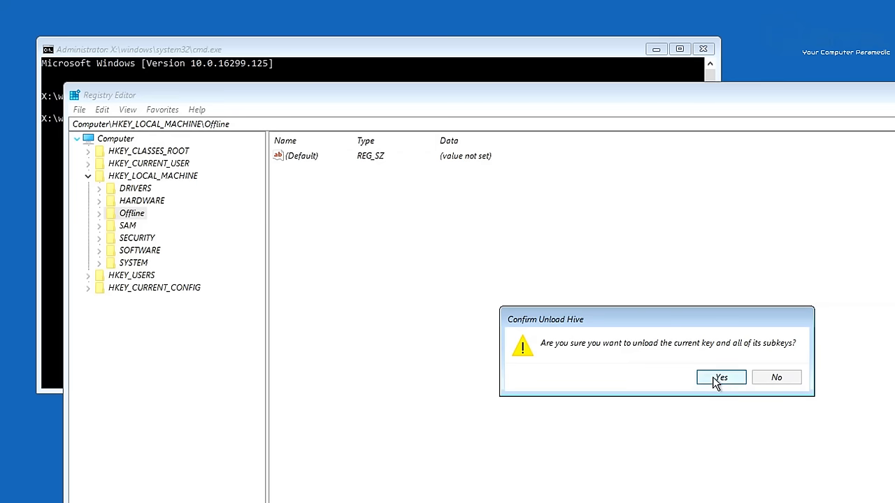
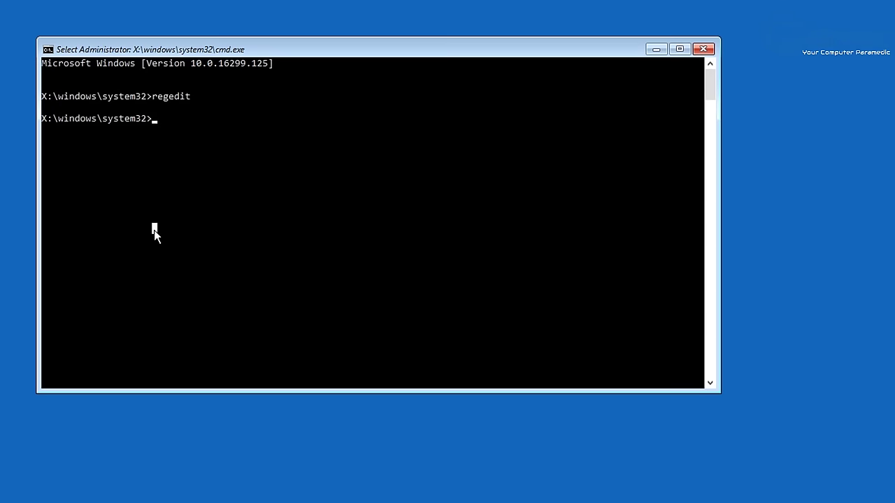
left_click(703, 50)
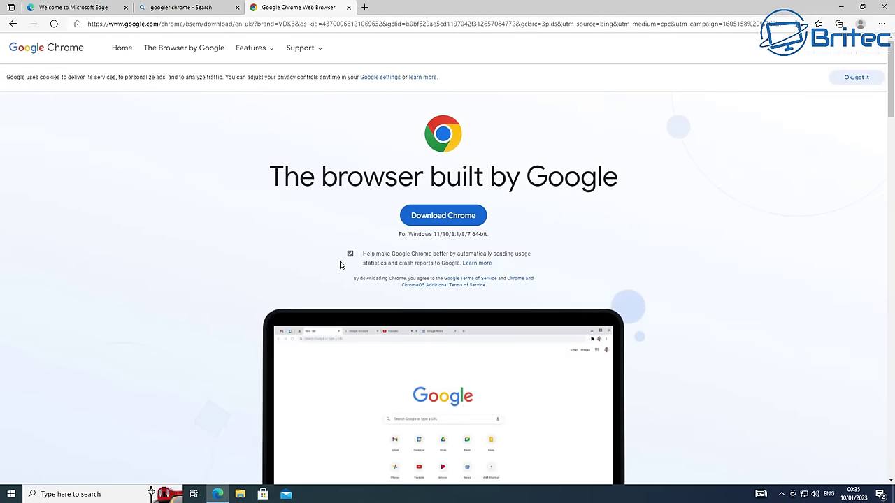
Step: Download Chrome with usage statistics reporting turned off, and run ChromeSetup.exe, allowing it to make changes to the device
left_click(350, 254)
left_click(434, 216)
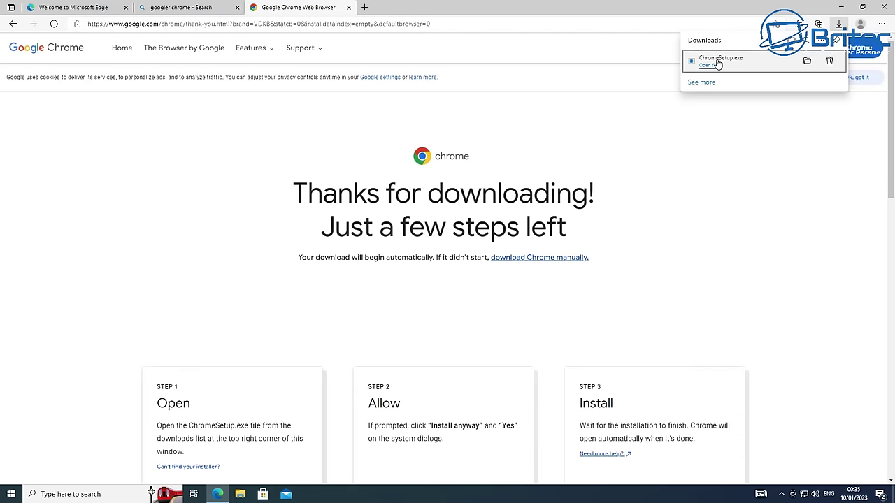
left_click(718, 63)
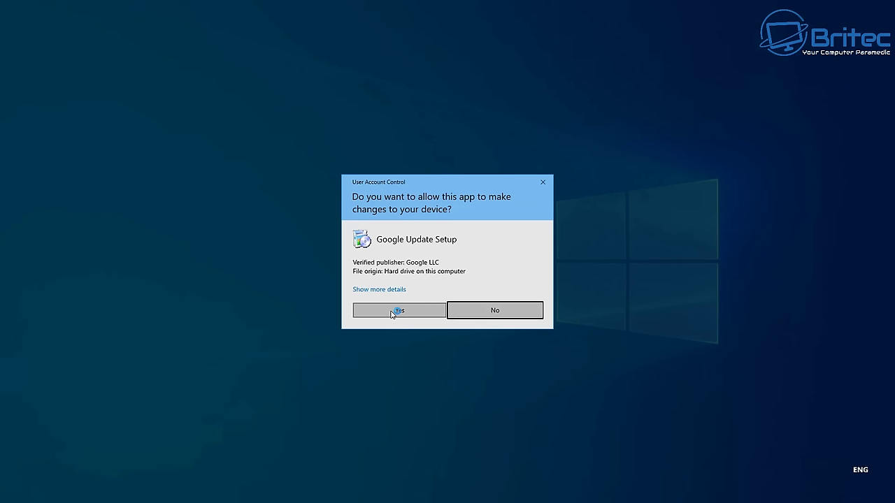
left_click(395, 310)
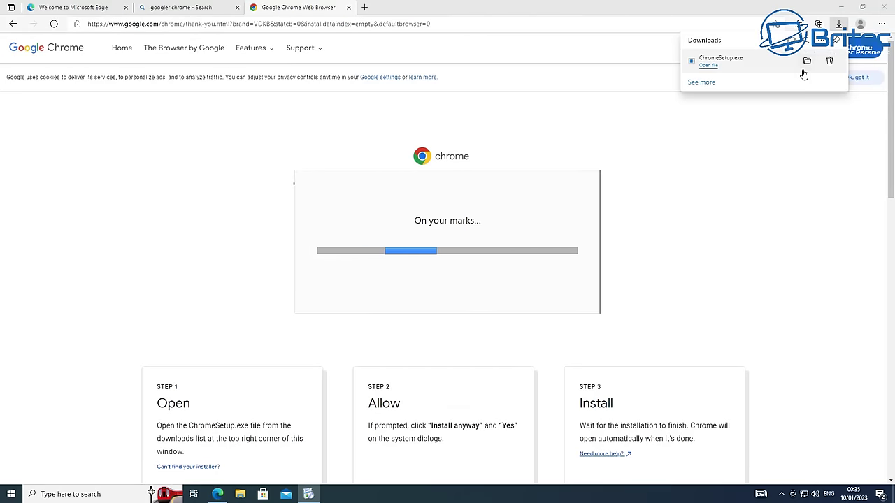
left_click(842, 9)
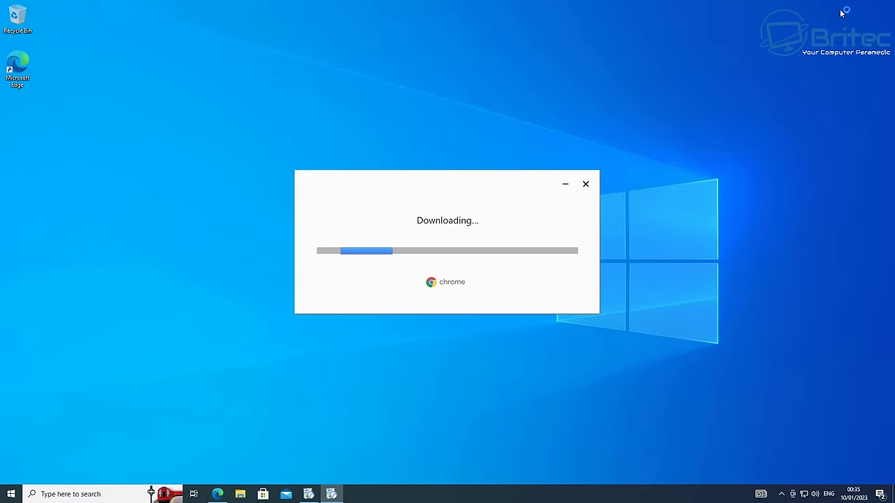
Step: Check for updates on the Windows Update page in Settings, and close the Chrome welcome window
left_click(7, 493)
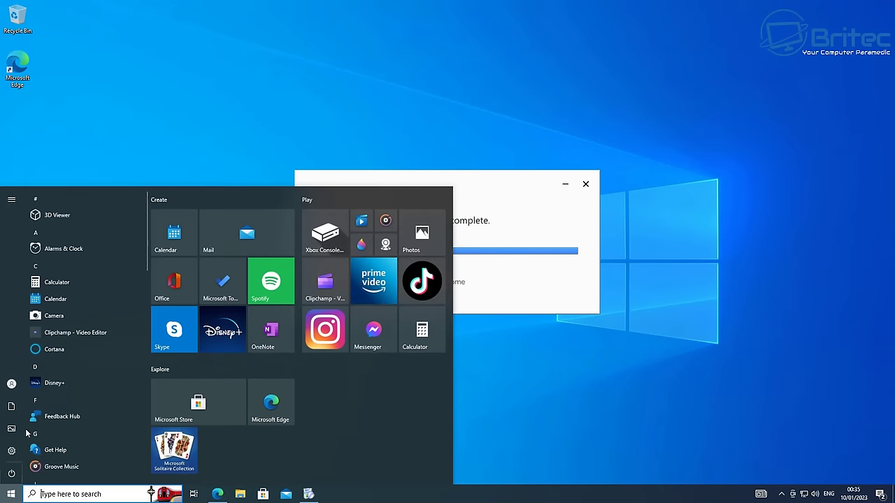
left_click(11, 450)
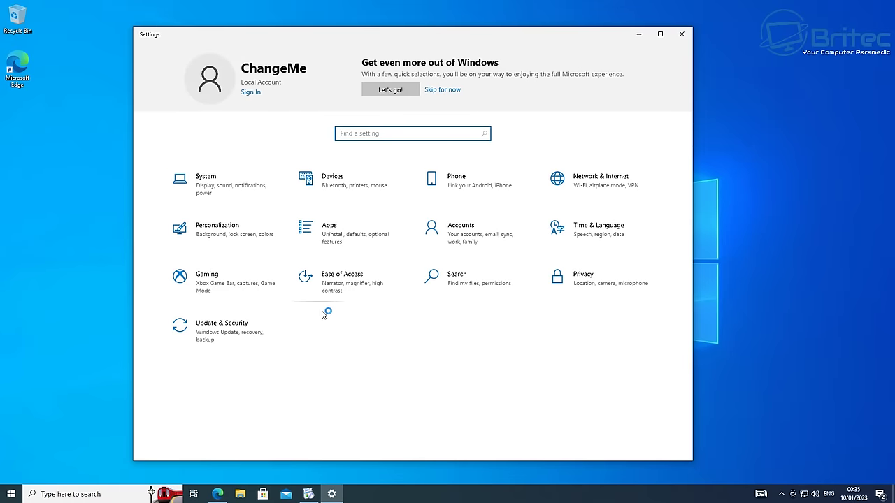
left_click(193, 322)
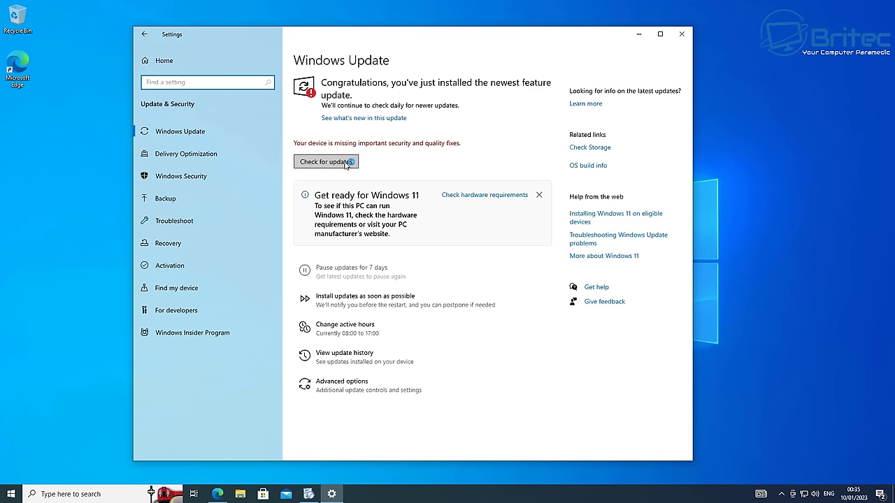
left_click(326, 162)
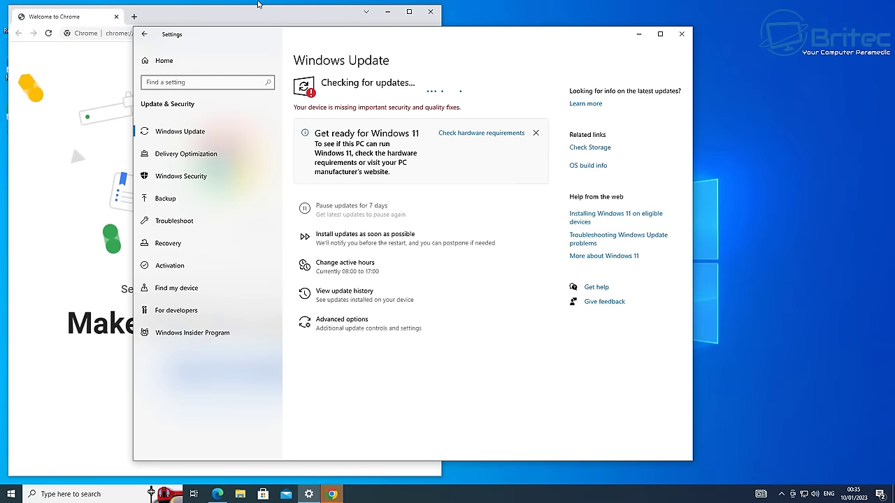
left_click_drag(259, 12, 399, 7)
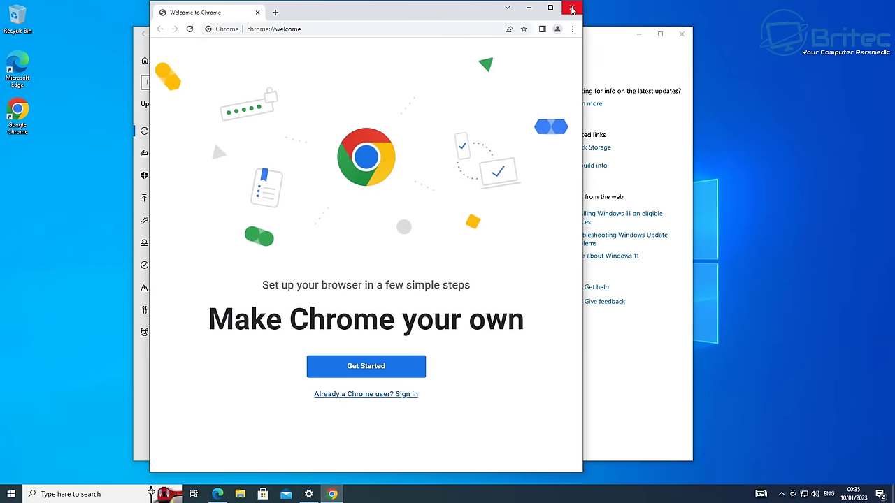
left_click(572, 9)
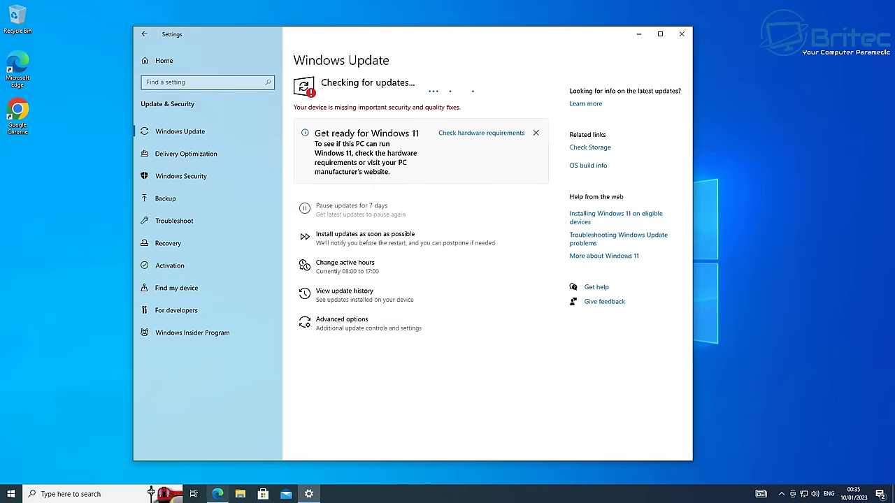
left_click(12, 494)
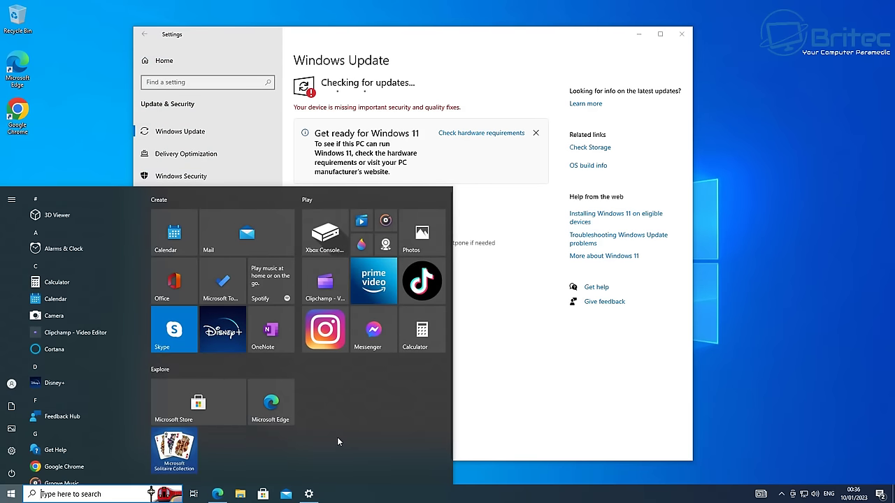
left_click(14, 494)
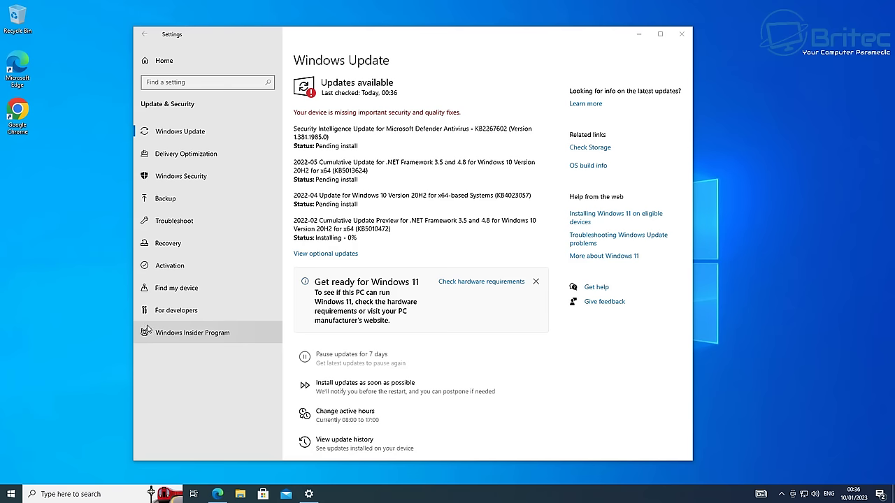
Step: Review the Windows Security, Backup, Troubleshoot and Activation pages under Update & Security, and close Settings
left_click(199, 332)
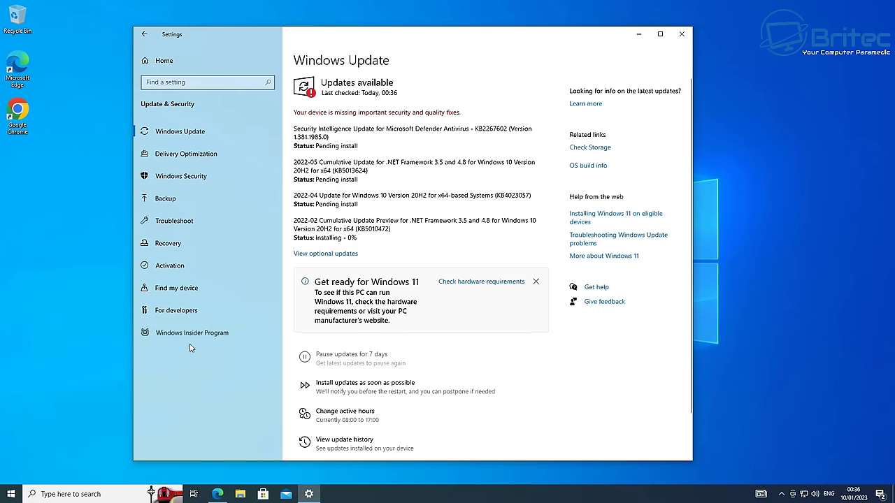
left_click(168, 176)
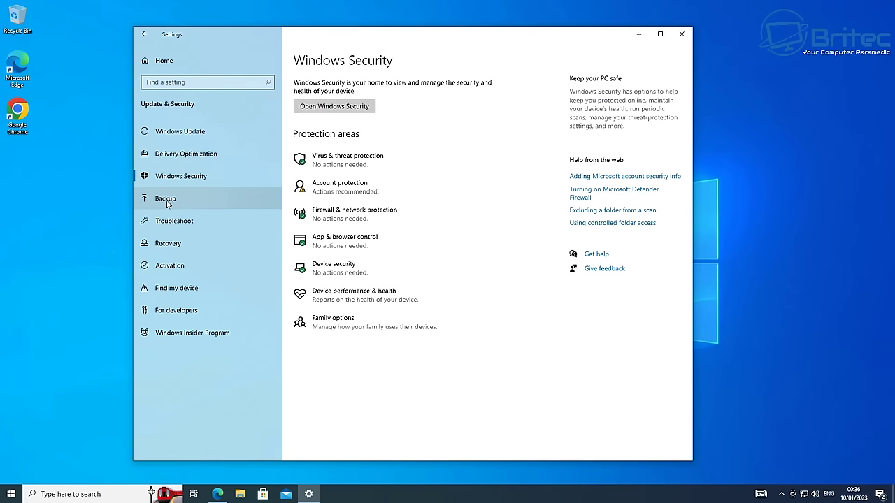
left_click(168, 201)
left_click(160, 221)
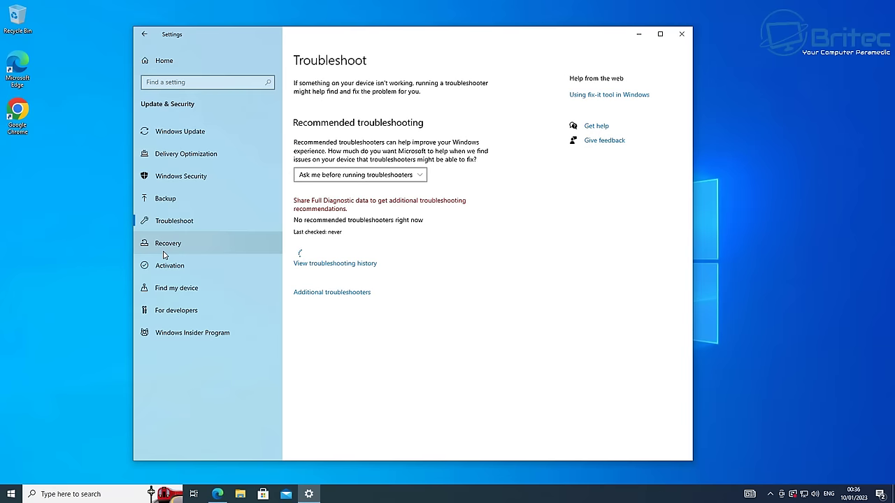
left_click(166, 265)
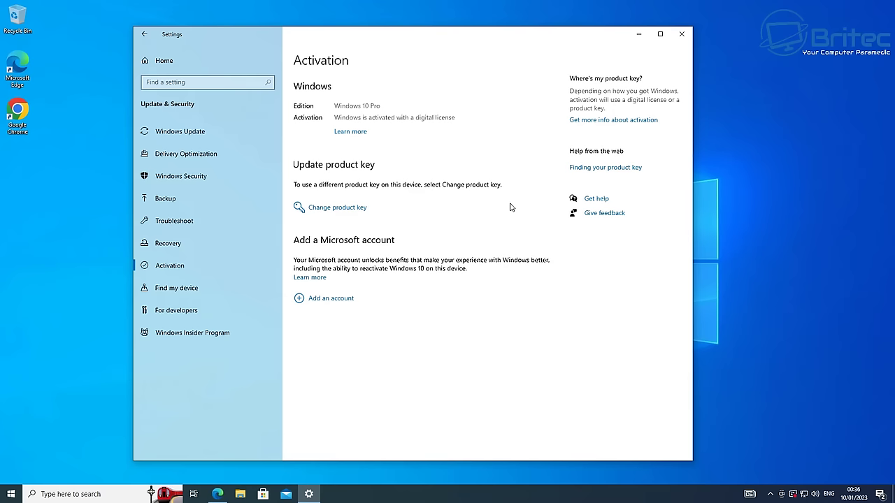
left_click(682, 37)
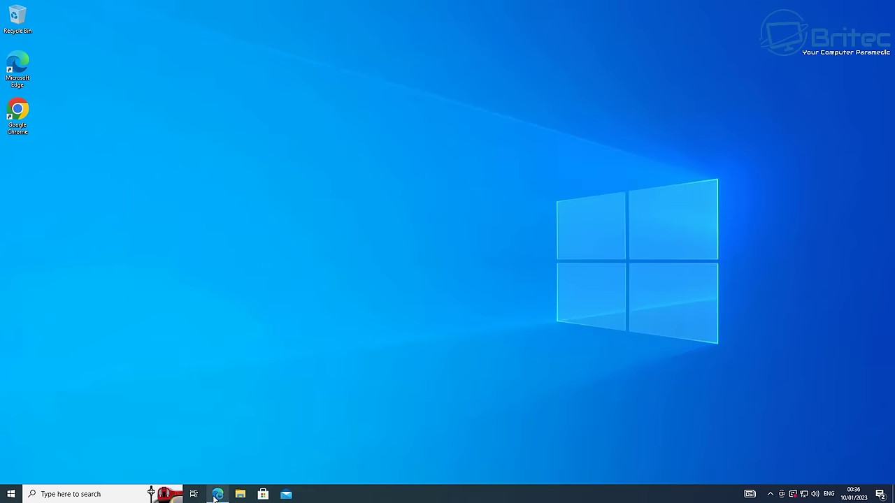
Step: Open Microsoft Store to check that its home page loads, and close it
mouse_move(214, 498)
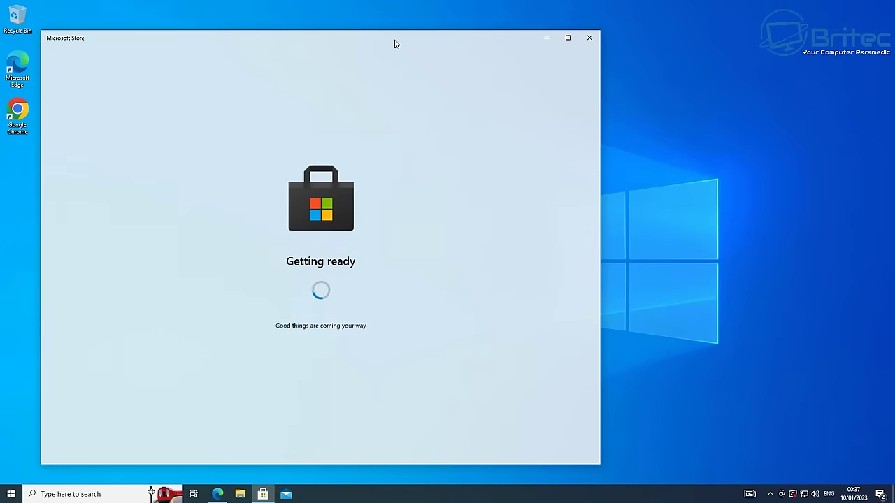
left_click_drag(394, 42, 472, 33)
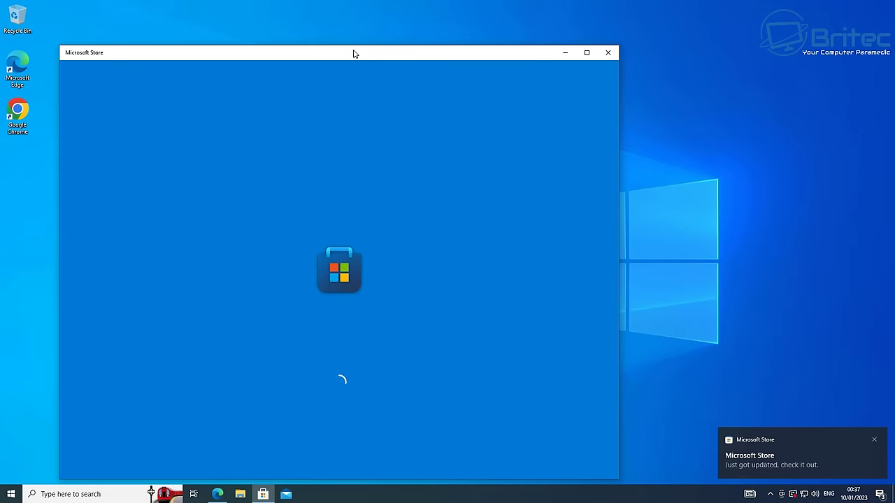
left_click_drag(353, 56, 409, 48)
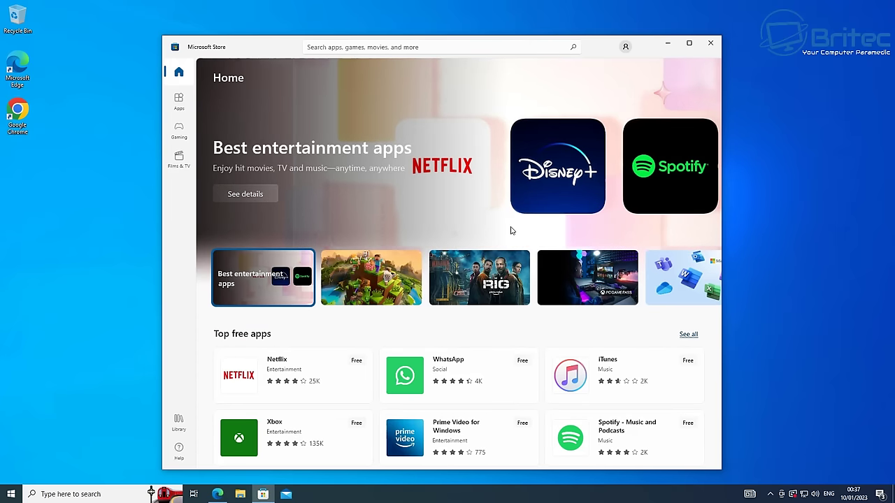
left_click(708, 46)
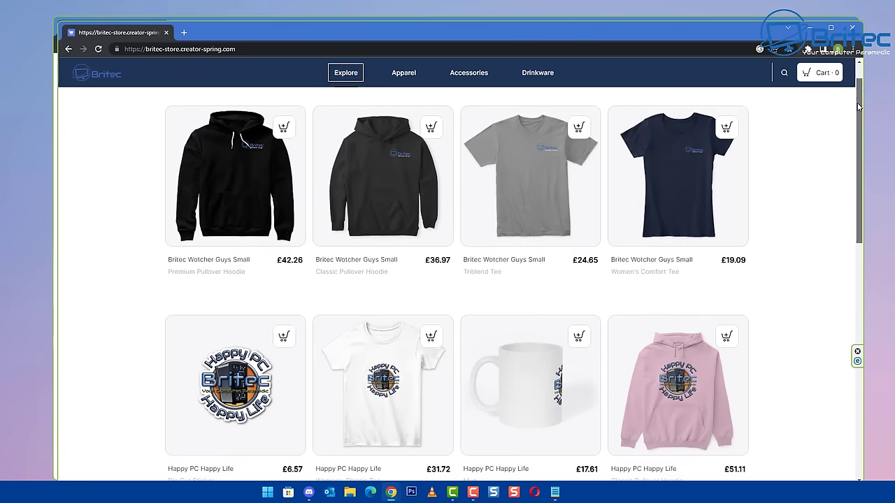
Step: Browse the product listings on the Britec merchandise store page in Chrome
left_click_drag(858, 106, 822, 180)
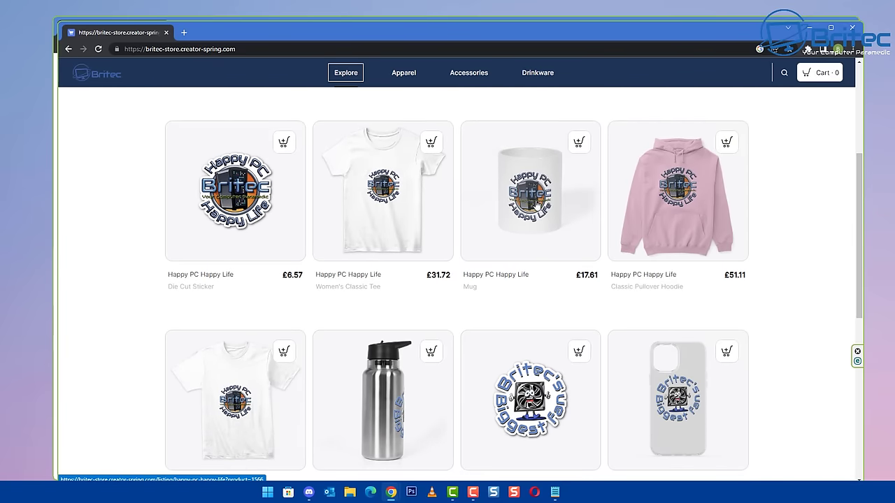
left_click_drag(857, 171, 845, 247)
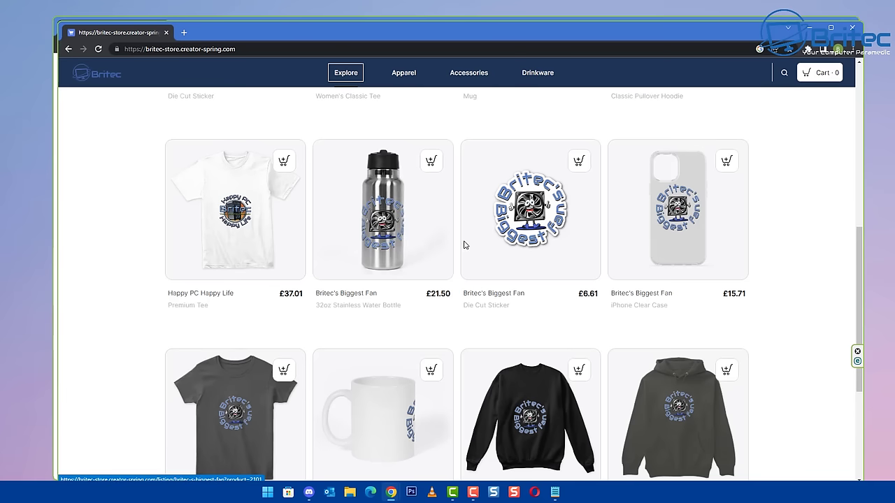
left_click_drag(860, 257, 860, 301)
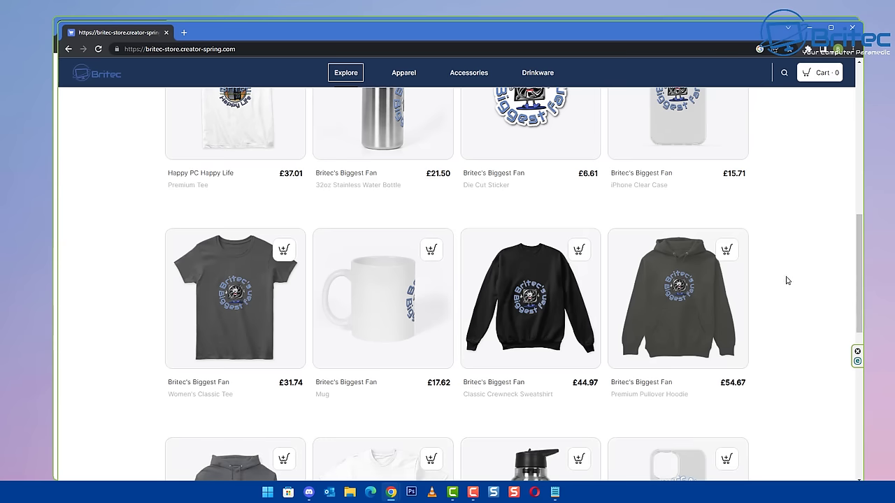
scroll(786, 280, "down", 4)
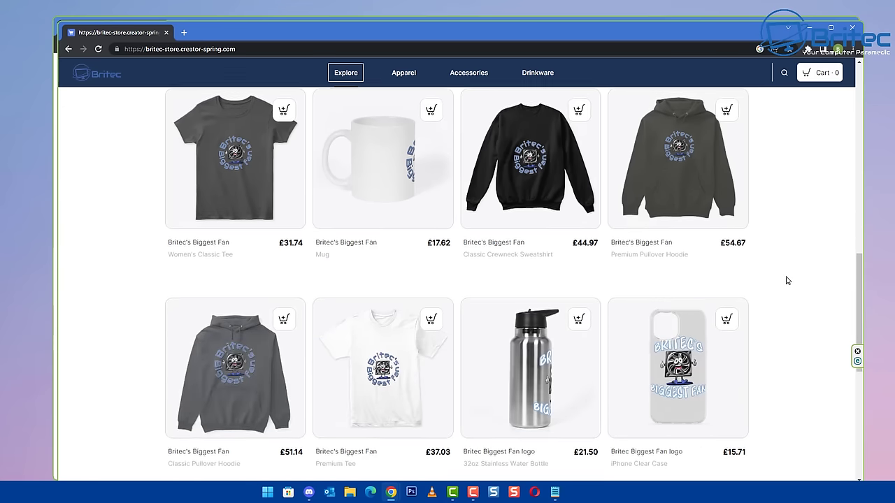